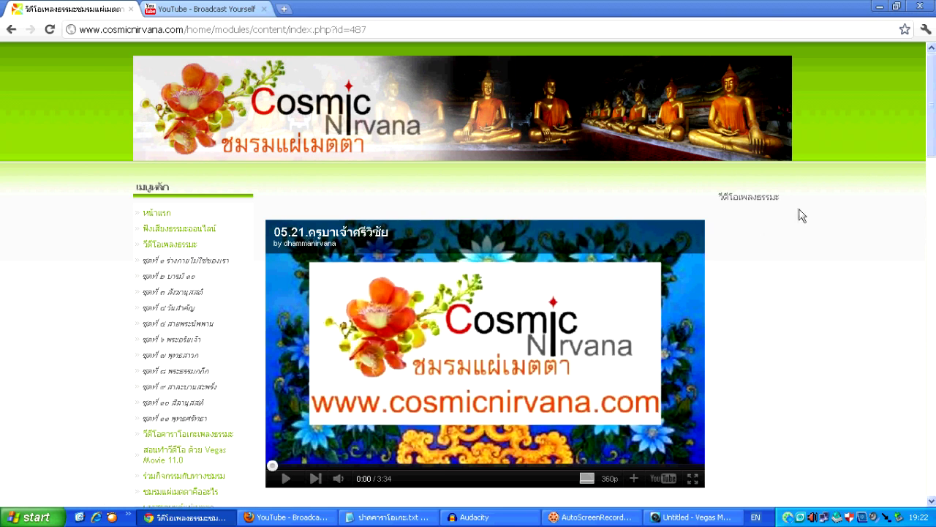
Read the dhamma song video project page on cosmicnirvana.com down to the video-editing software purchase list at its end.
scroll(794, 209, "down", 2)
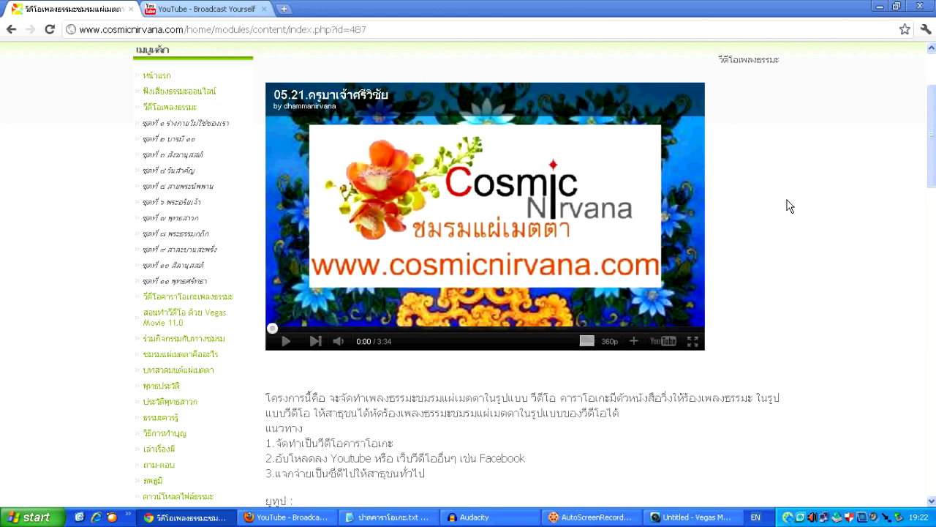
scroll(789, 206, "up", 1)
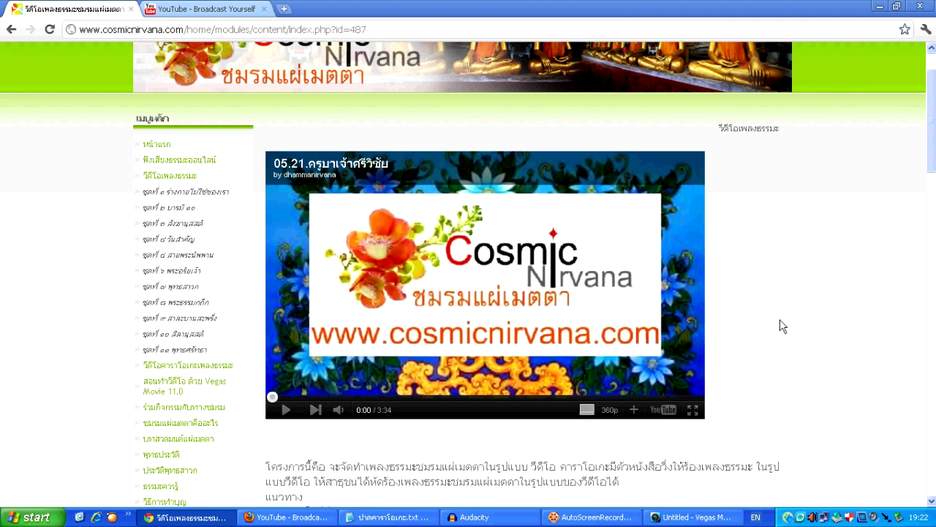
left_click(693, 521)
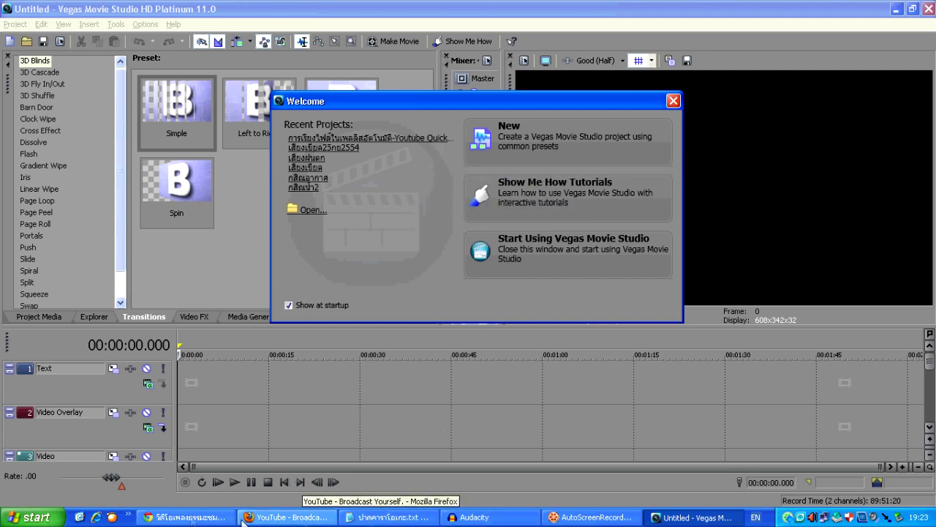
left_click(218, 517)
scroll(251, 357, "down", 5)
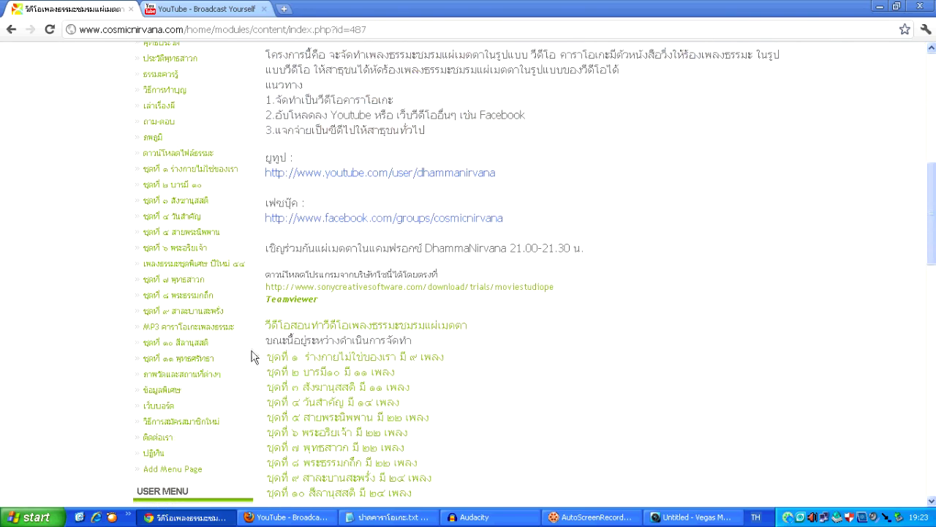
scroll(256, 351, "down", 15)
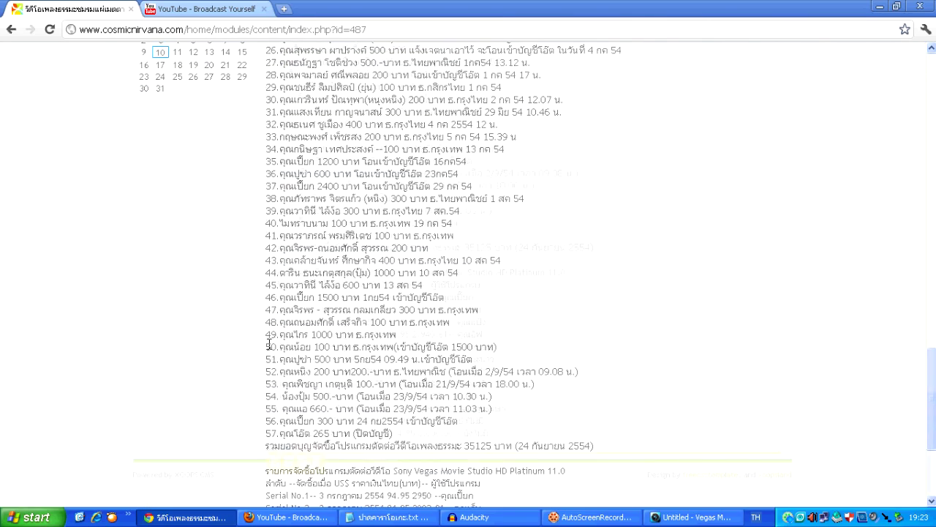
scroll(268, 344, "down", 3)
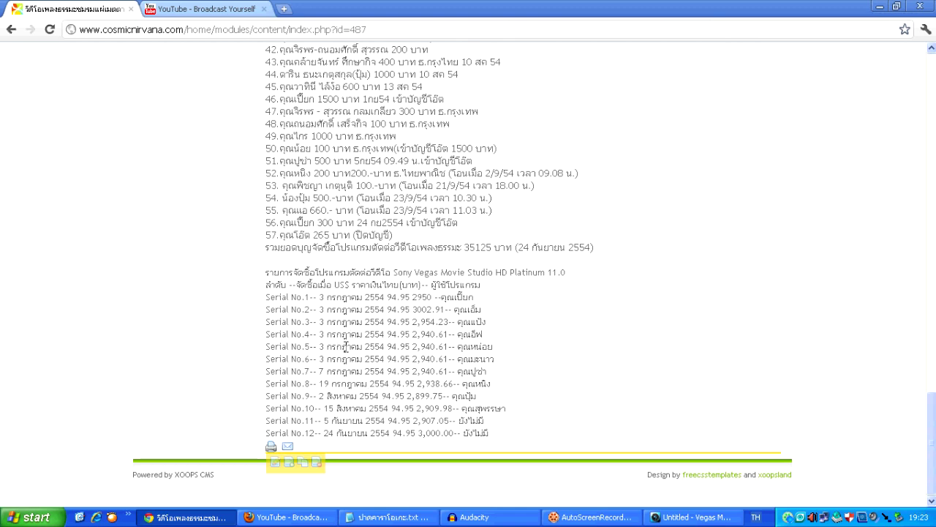
scroll(320, 300, "up", 2)
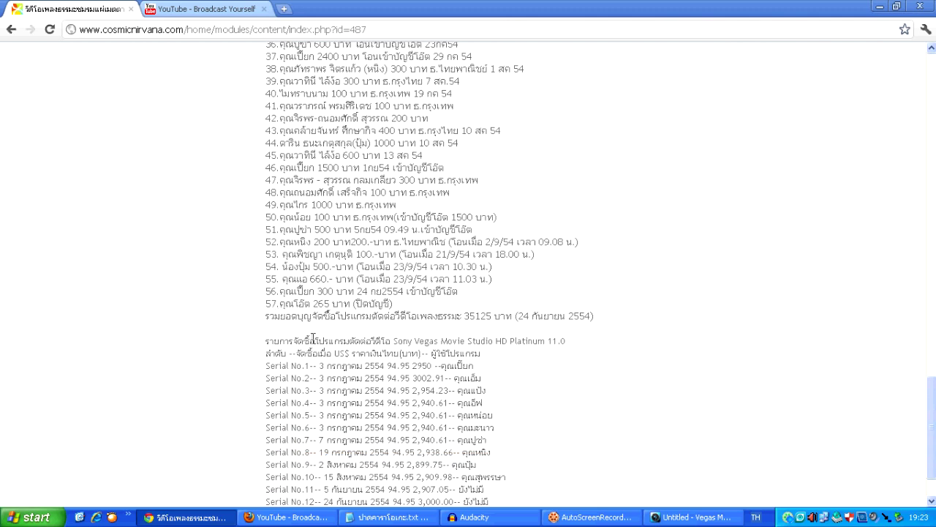
scroll(313, 338, "down", 2)
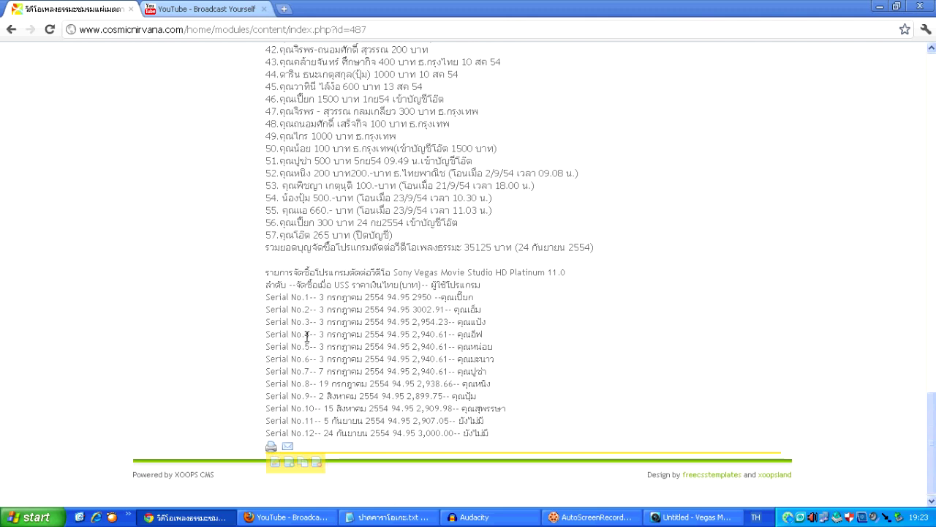
Switch to Vegas Movie Studio and create a new Internet Video project with the Internet (HD) preset, Europe and Asia (50 Hz / PAL), stereo audio.
left_click(695, 517)
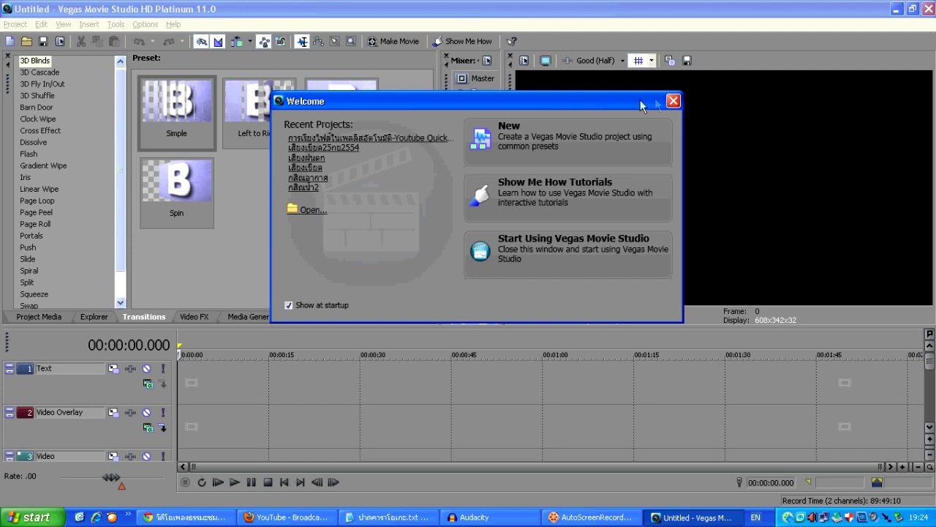
left_click(905, 15)
left_click(549, 138)
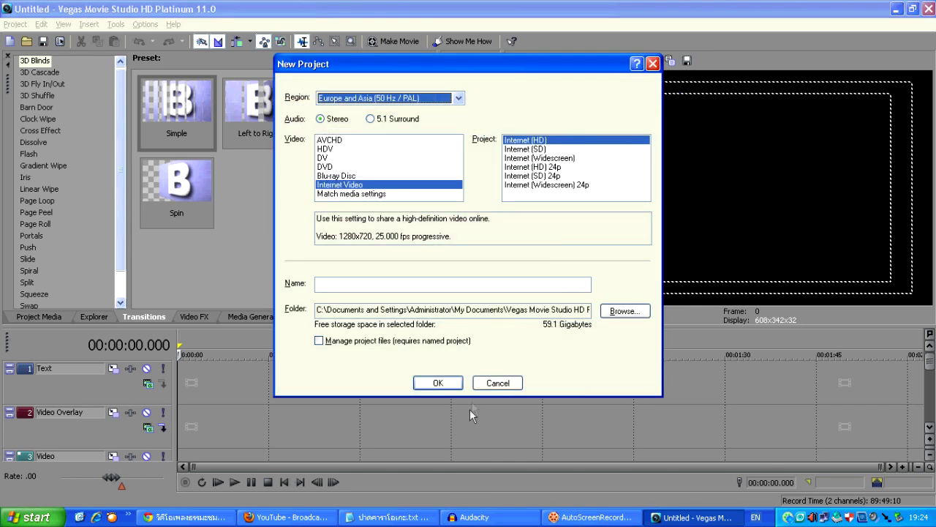
left_click(439, 383)
Launch a second Vegas Movie Studio instance from the desktop and create a new project in it with the preselected settings.
left_click(897, 9)
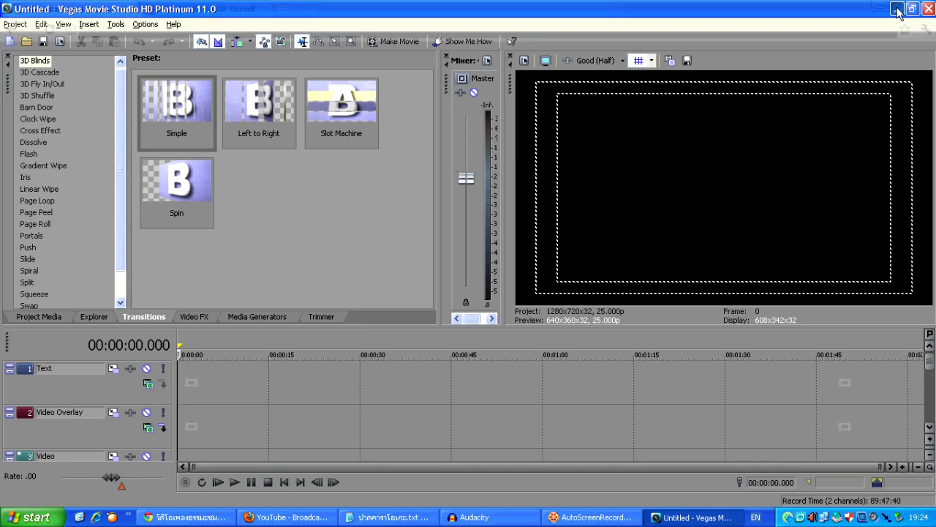
left_click(879, 8)
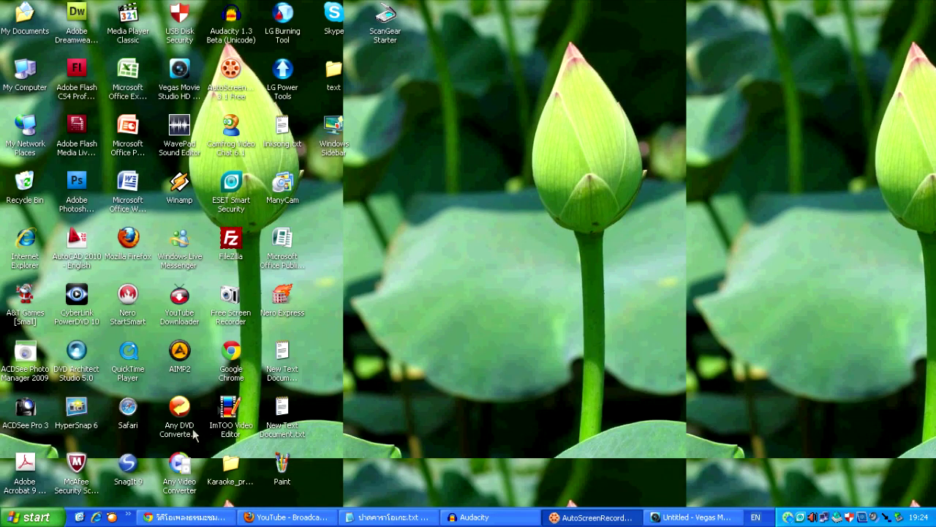
left_click(179, 70)
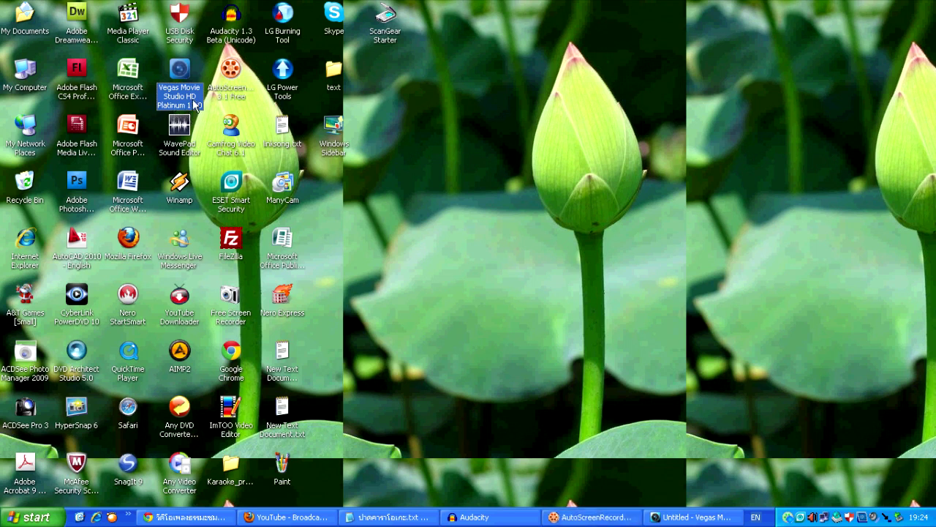
double_click(192, 99)
double_click(185, 87)
right_click(185, 87)
left_click(202, 92)
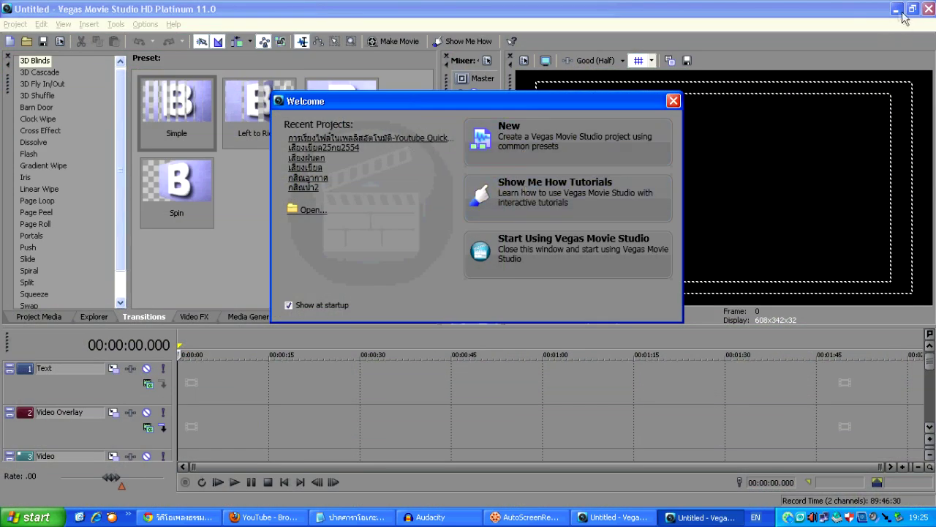
left_click(528, 152)
left_click(434, 383)
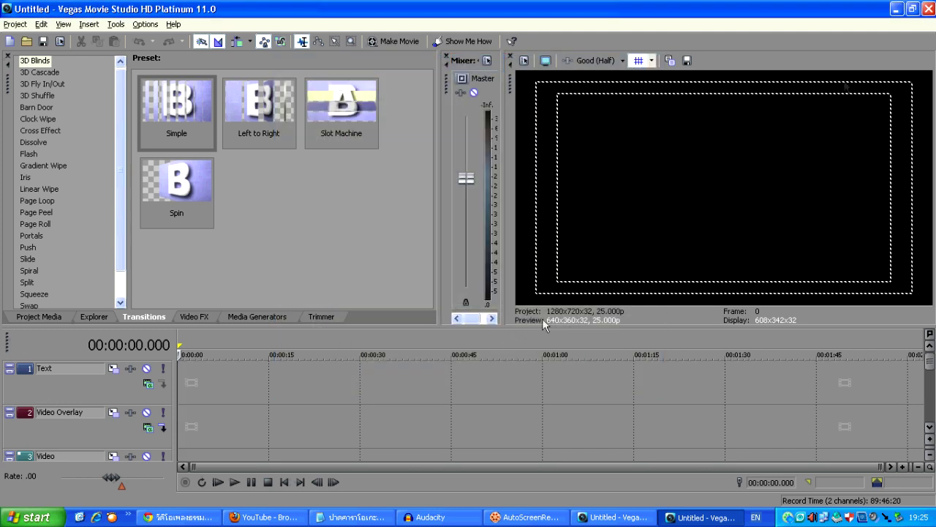
Return to the desktop and check the computer's processor and memory specifications in the system properties of My Computer.
left_click(897, 8)
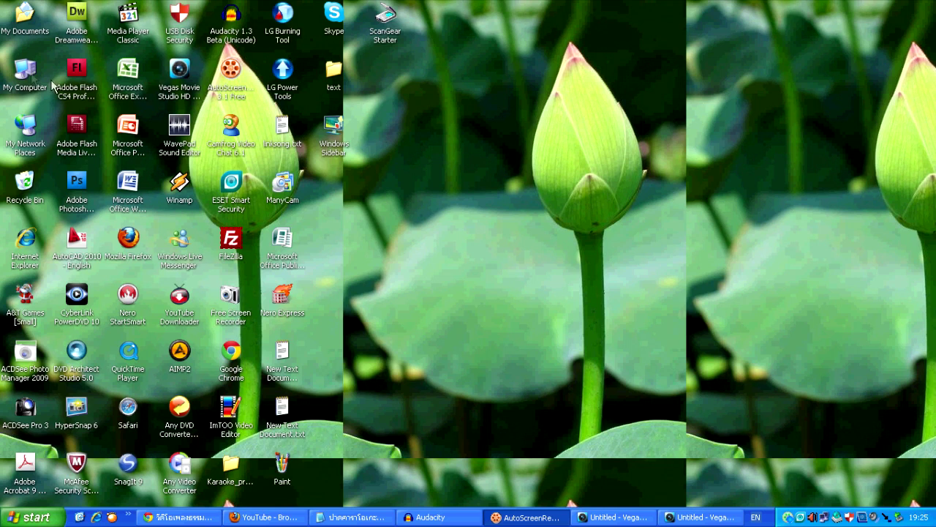
right_click(26, 71)
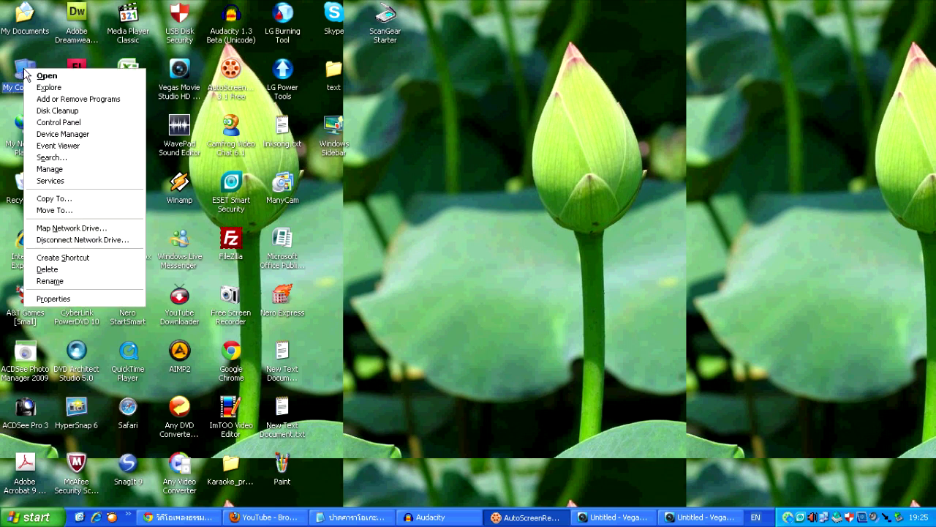
left_click(59, 298)
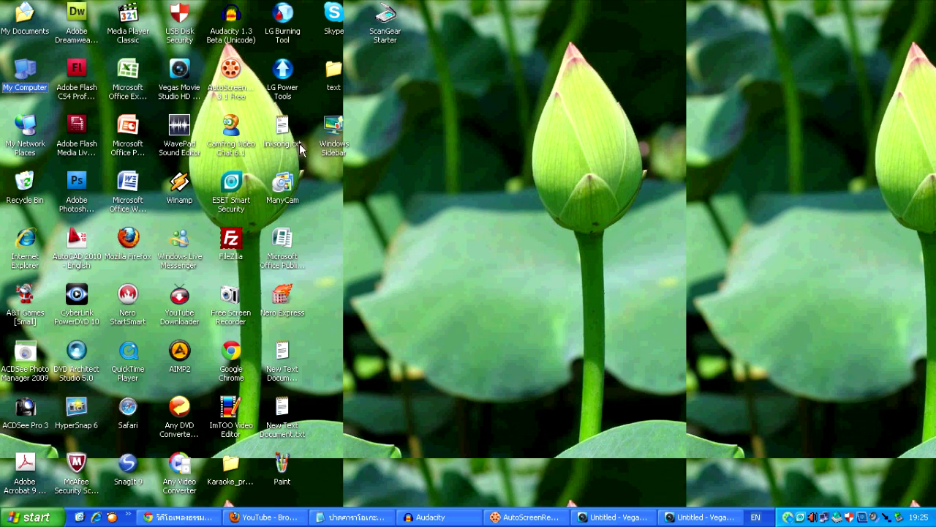
left_click_drag(272, 111, 483, 101)
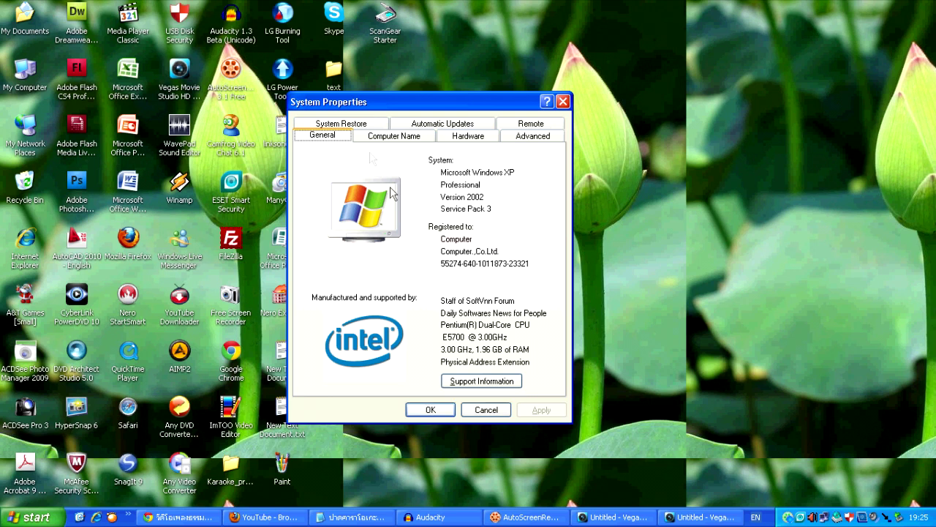
left_click(390, 142)
left_click(326, 138)
left_click(431, 410)
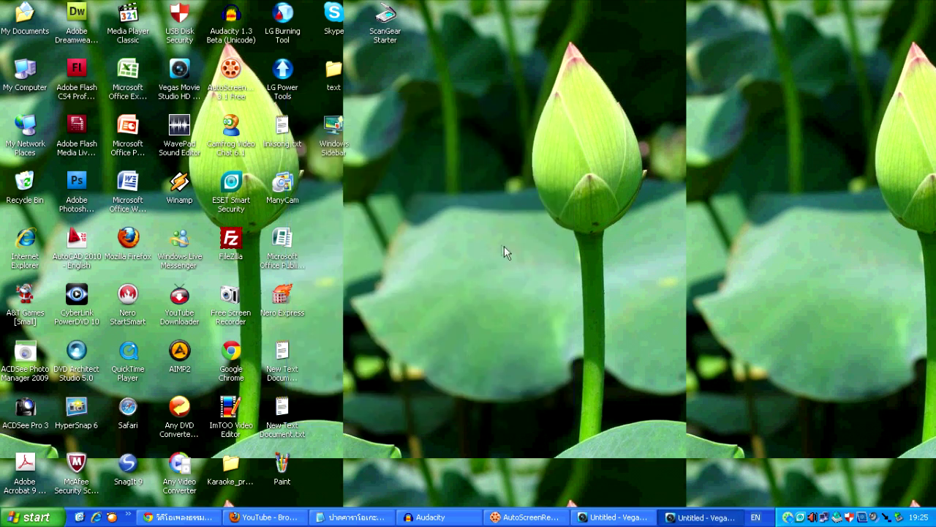
Switch to the first Vegas Movie Studio project and examine the timeline's track list from Text down to Music.
left_click(610, 517)
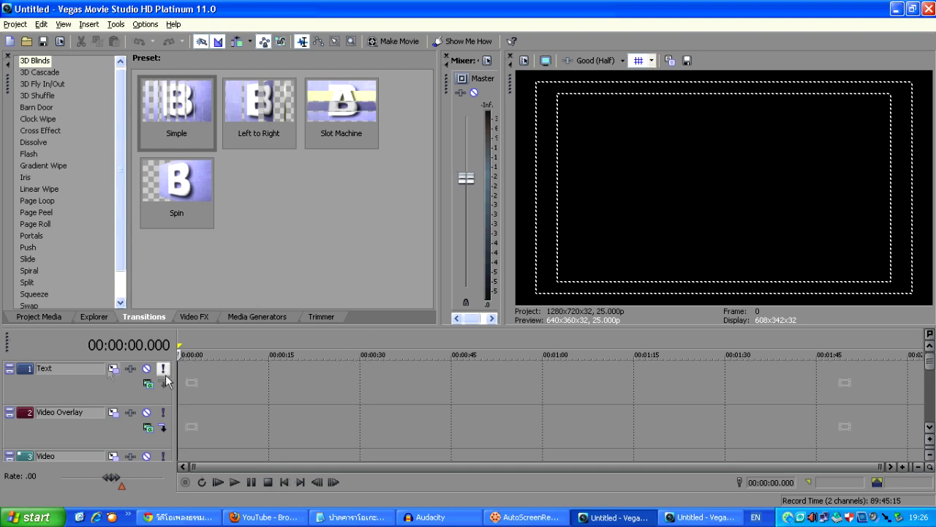
left_click_drag(929, 365, 933, 388)
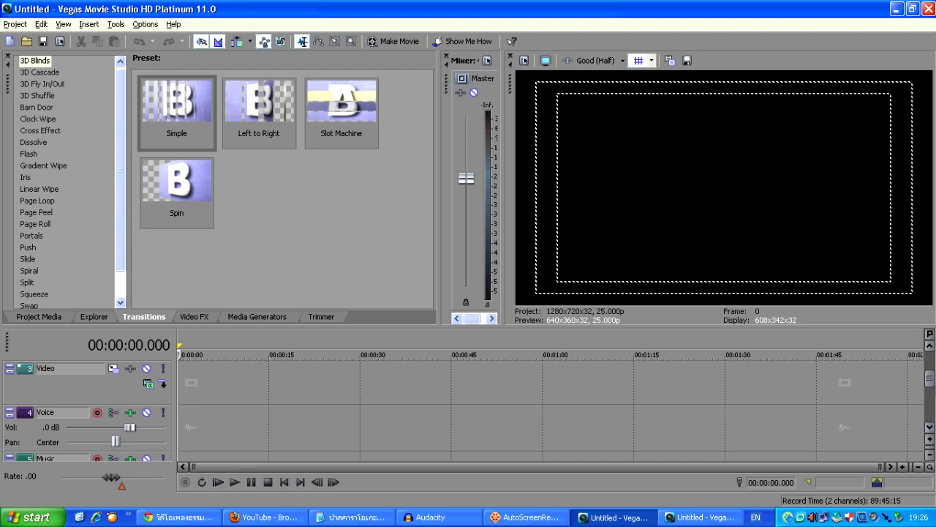
mouse_move(931, 384)
left_mouse_down()
mouse_move(930, 370)
mouse_move(930, 384)
left_mouse_up()
scroll(931, 384, "down", 1)
scroll(930, 384, "up", 1)
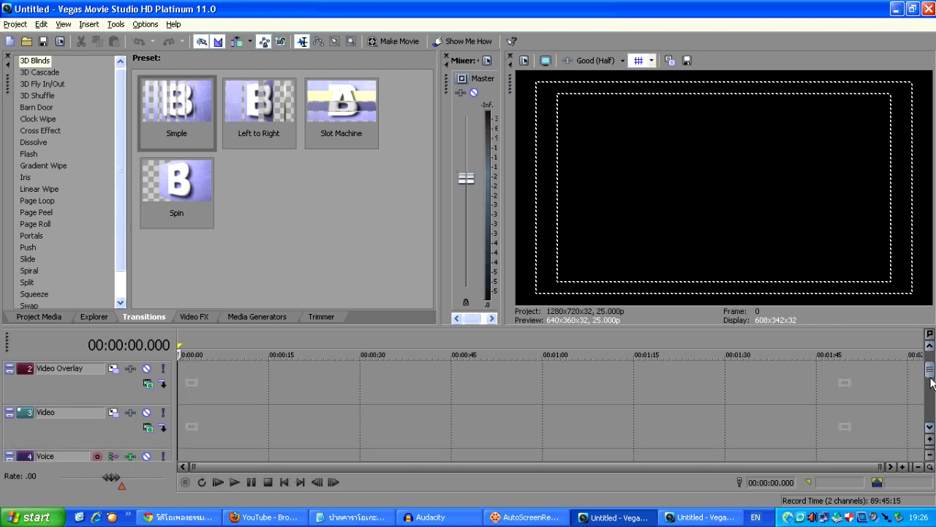
mouse_move(931, 379)
left_mouse_down()
mouse_move(931, 402)
mouse_move(931, 384)
left_mouse_up()
left_click_drag(930, 380, 931, 369)
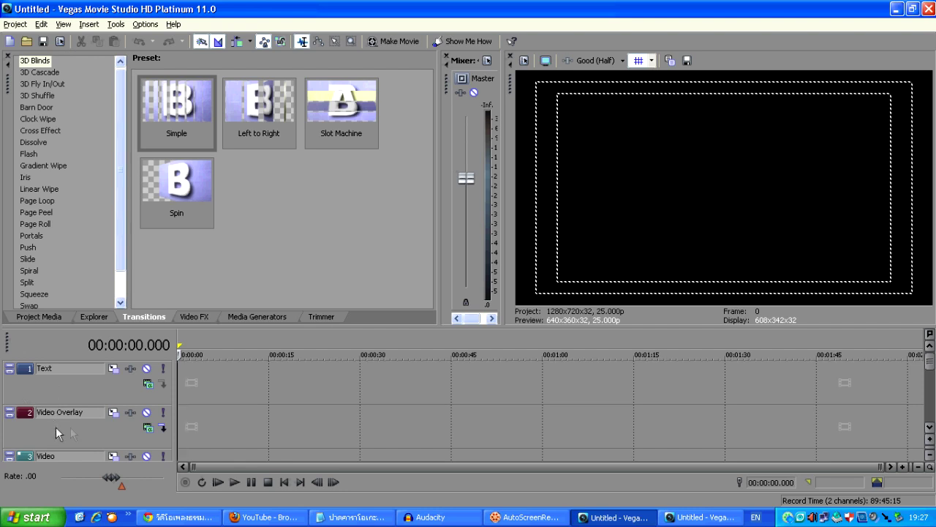
Select the Video Overlay and Video tracks in turn while examining the timeline tracks, leaving the Video track selected.
left_click(86, 399)
left_click(81, 431)
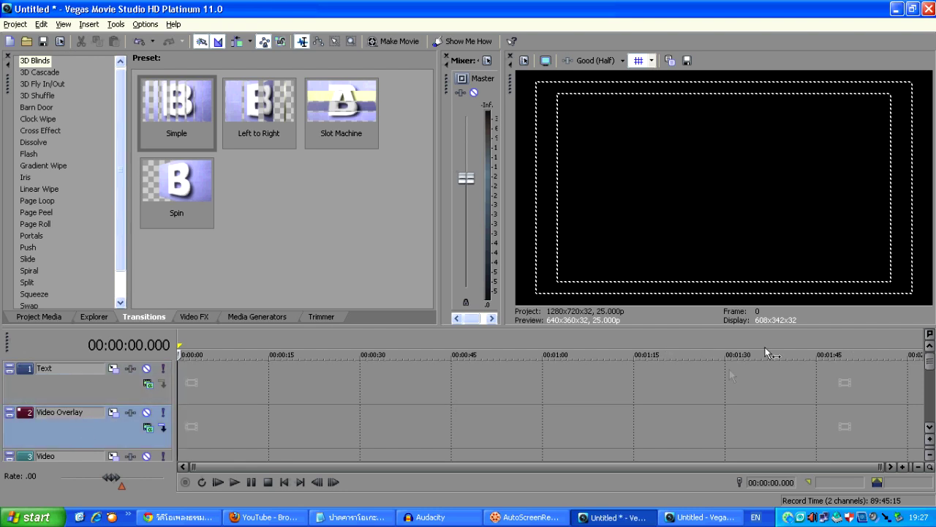
left_click_drag(930, 369, 930, 378)
left_click(101, 423)
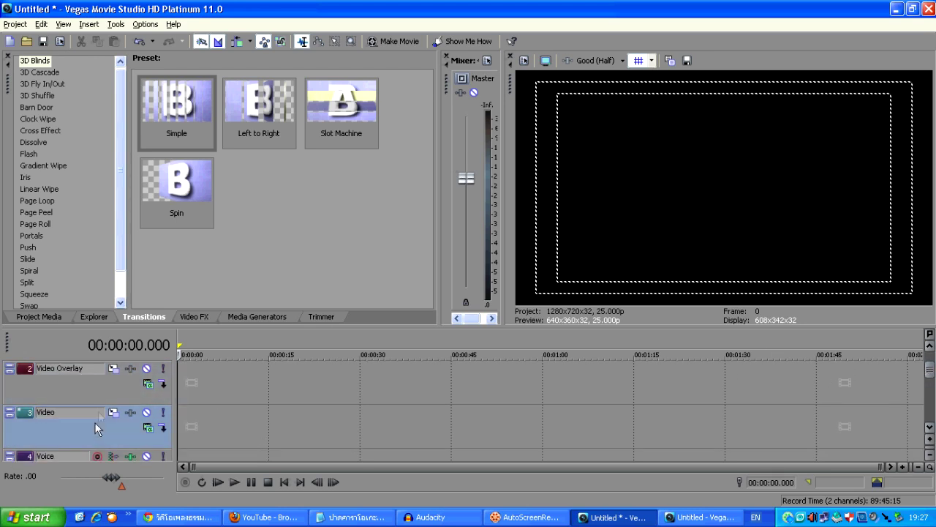
left_click(103, 375)
left_click(106, 428)
left_click_drag(930, 370, 929, 377)
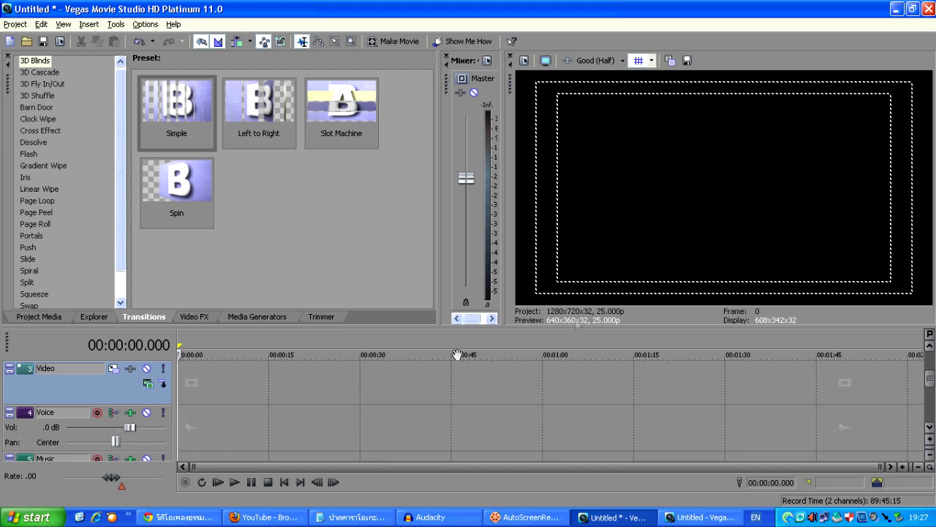
scroll(933, 381, "up", 2)
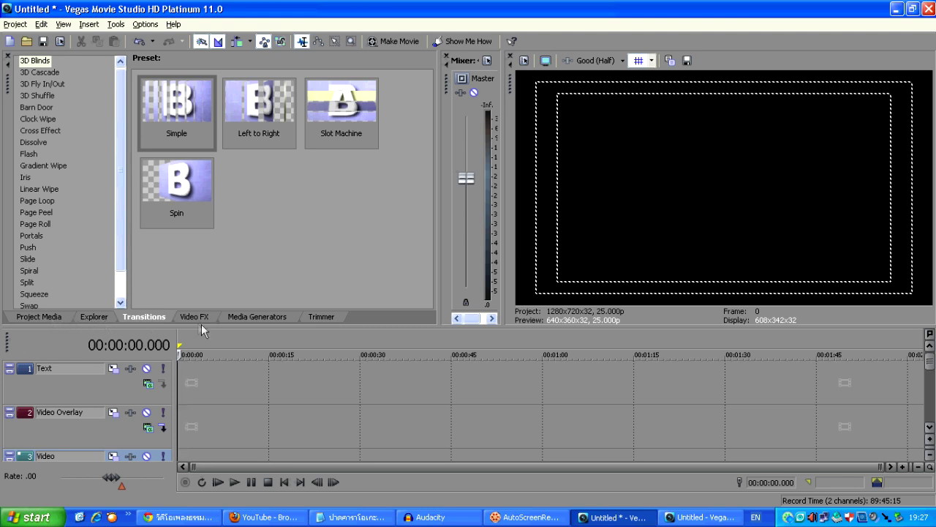
Browse the media generator presets for Checkerboard, Color Gradient, Credit Roll, Solid Color, and Titles & Text.
left_click(262, 319)
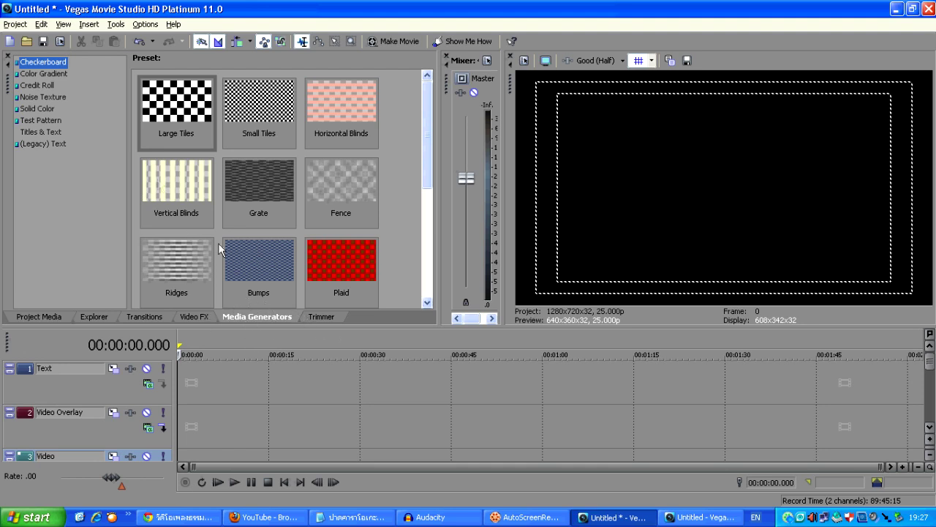
left_click(39, 85)
left_click(41, 74)
left_click(41, 63)
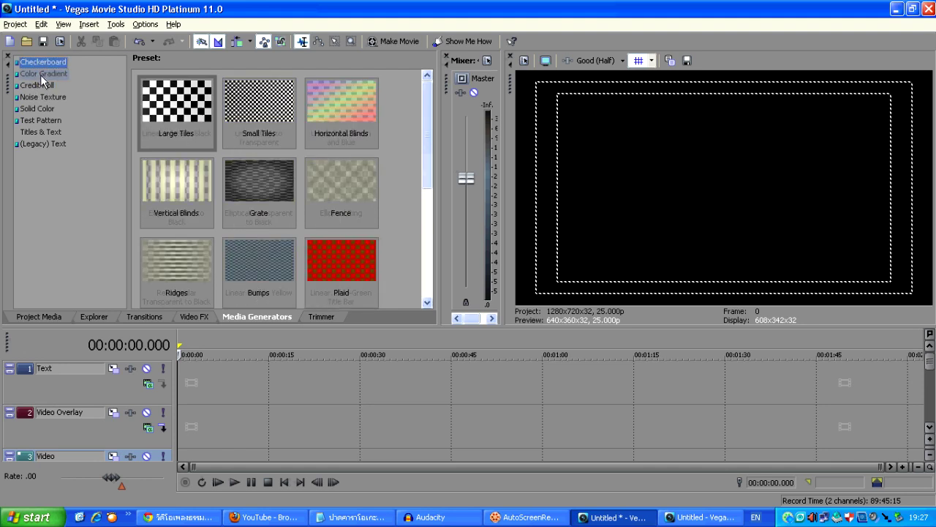
left_click(41, 108)
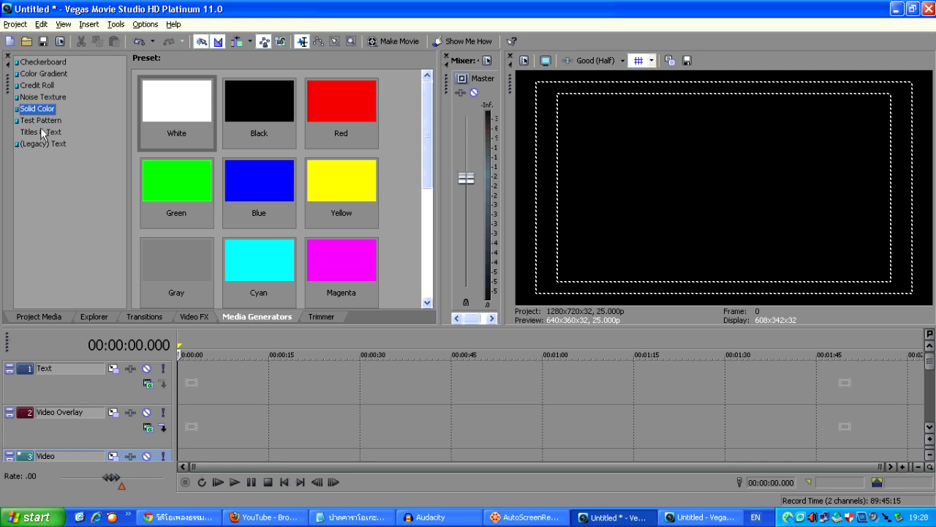
left_click(36, 135)
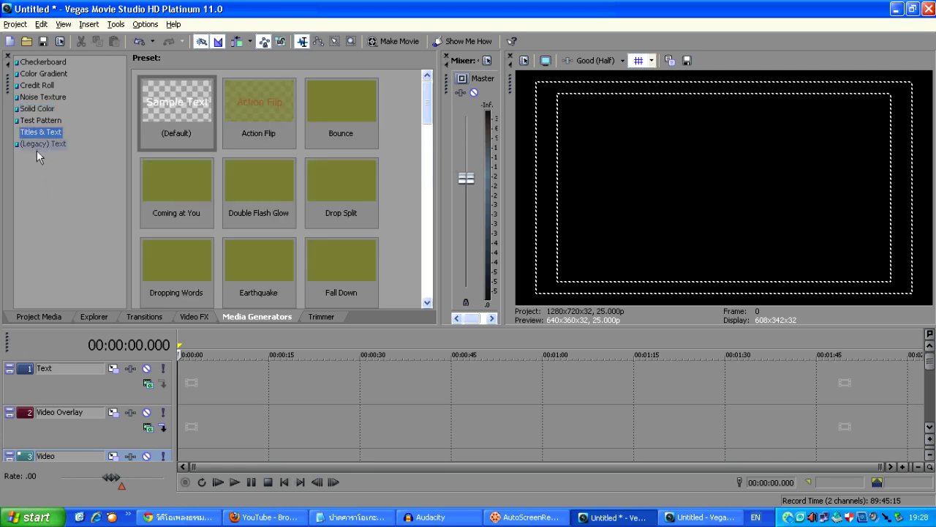
Add the Default Text preset from (Legacy) Text to the Text track at about 15 seconds.
left_click(37, 146)
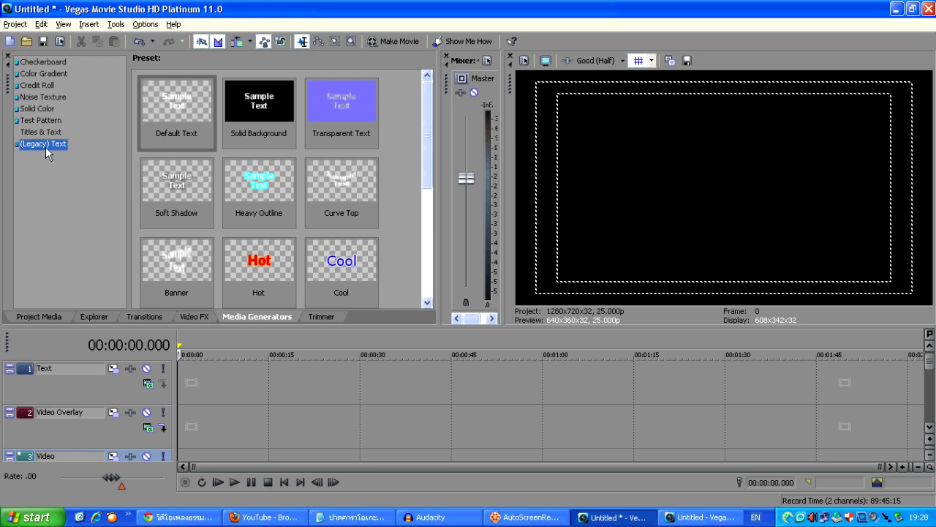
left_click(184, 114)
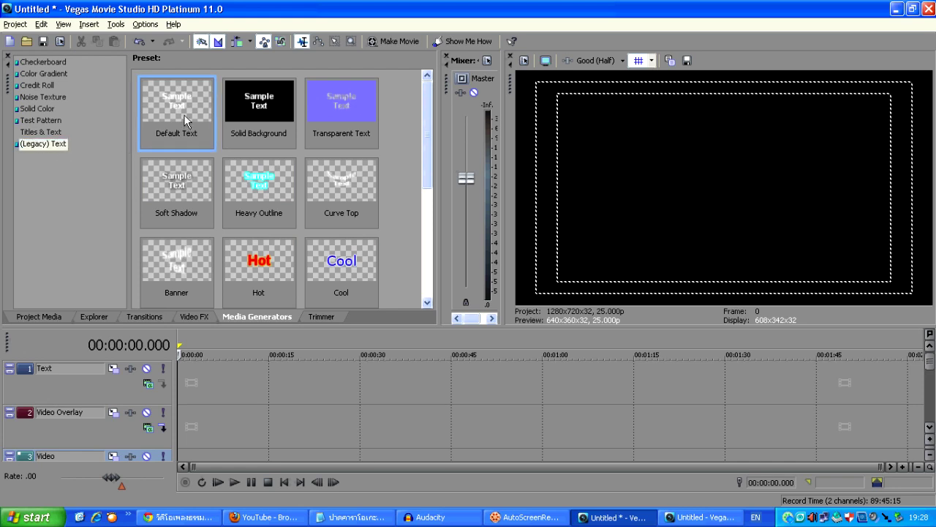
left_click_drag(176, 104, 322, 360)
Replace the word "Text" in the sample text with the Thai title "การปาดคาราโอเกะ".
left_click(393, 274)
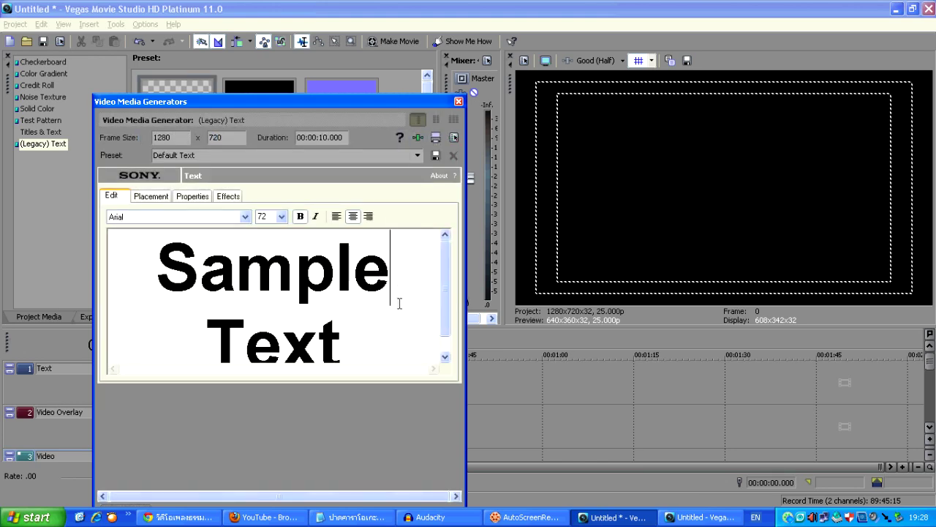
left_click_drag(376, 311, 29, 280)
left_click_drag(378, 278, 3, 267)
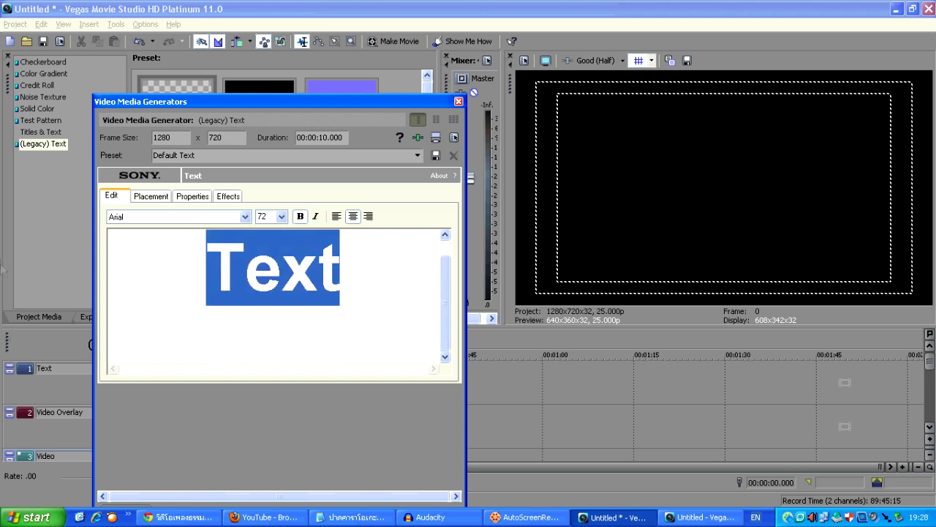
type("dk")
key("BackSpace")
key("BackSpace")
key("grave")
type("การ")
type("ดคาราโอเก")
type("ะ")
Set the text size to 60 and delete the leftover word "Sample" above the Thai title.
left_click(281, 216)
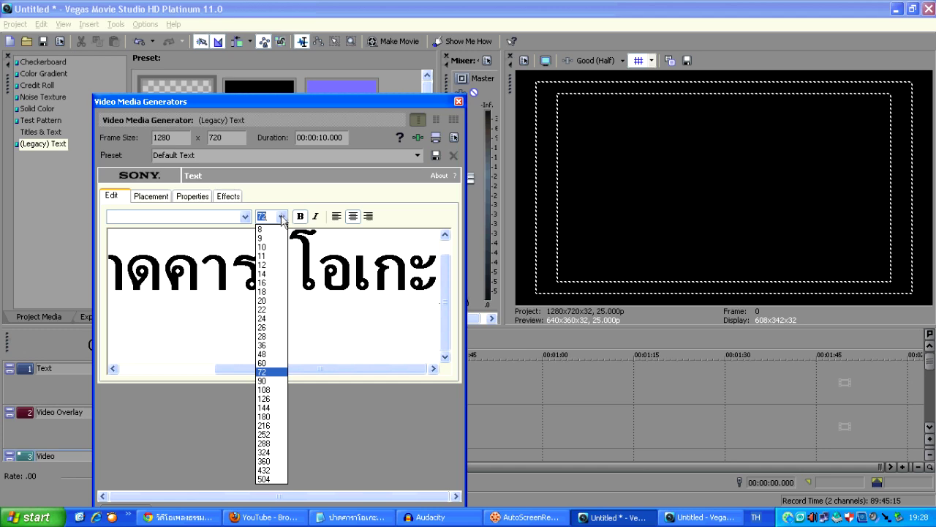
left_click(271, 363)
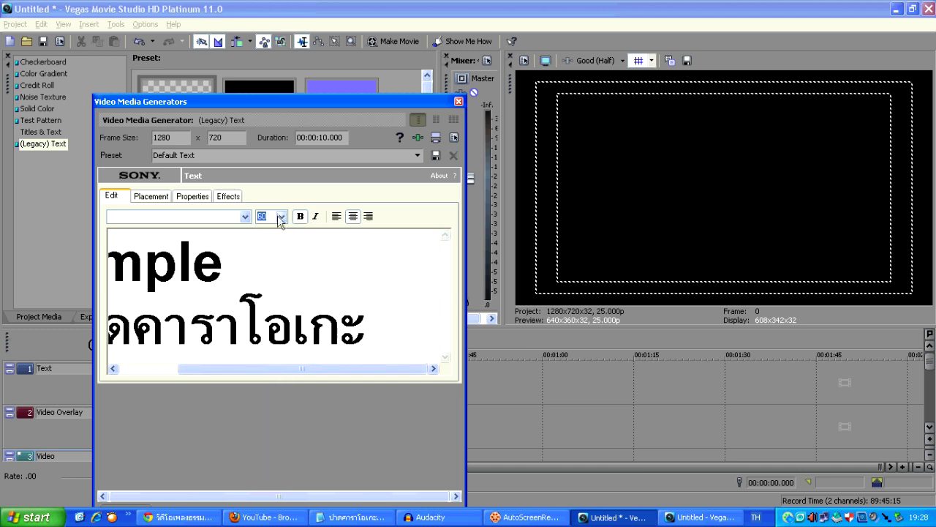
key("Return")
key("Delete")
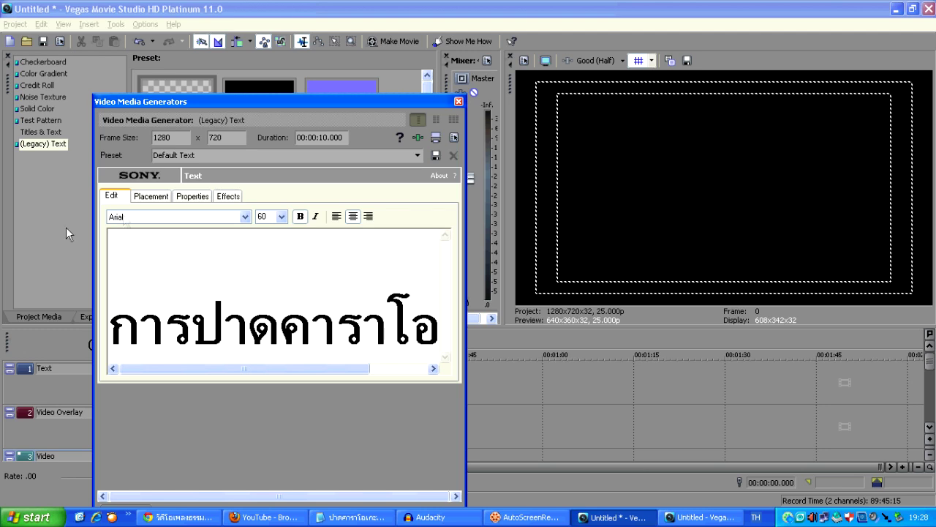
Change the font of the Thai title to -JS Pudgrong.
left_click(245, 217)
left_click_drag(247, 262, 239, 379)
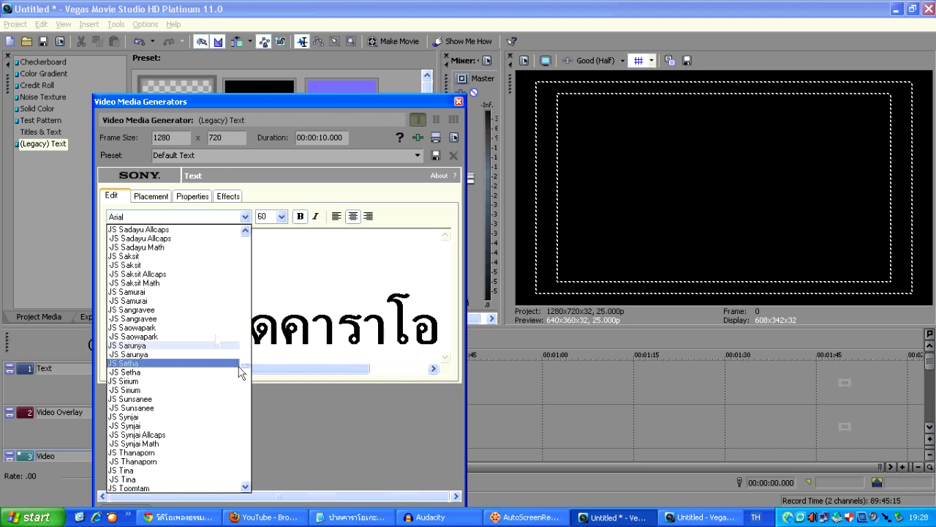
scroll(178, 286, "up", 1)
scroll(165, 285, "down", 1)
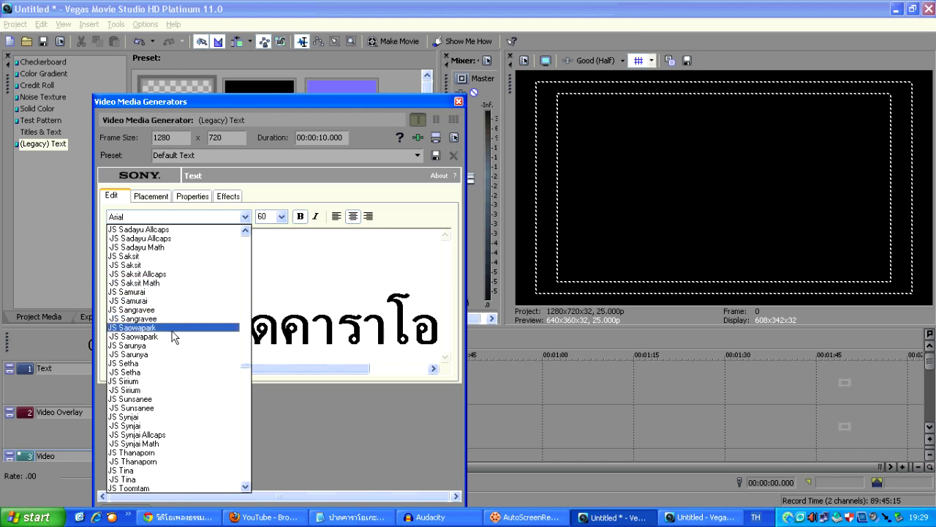
scroll(160, 327, "up", 4)
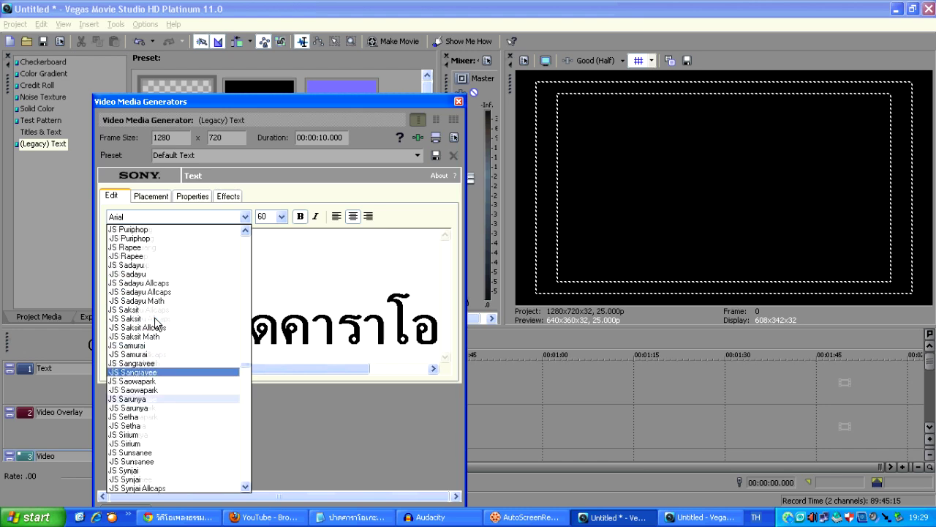
scroll(154, 300, "up", 1)
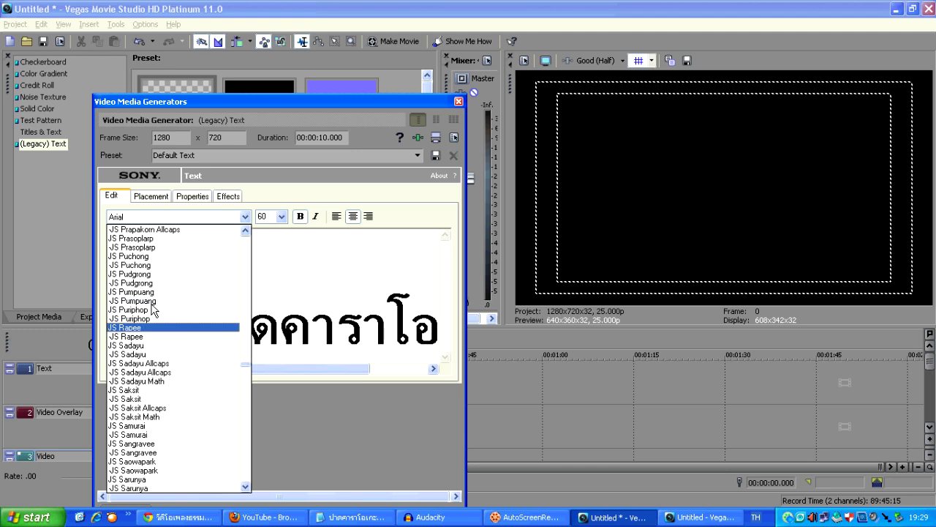
left_click(150, 283)
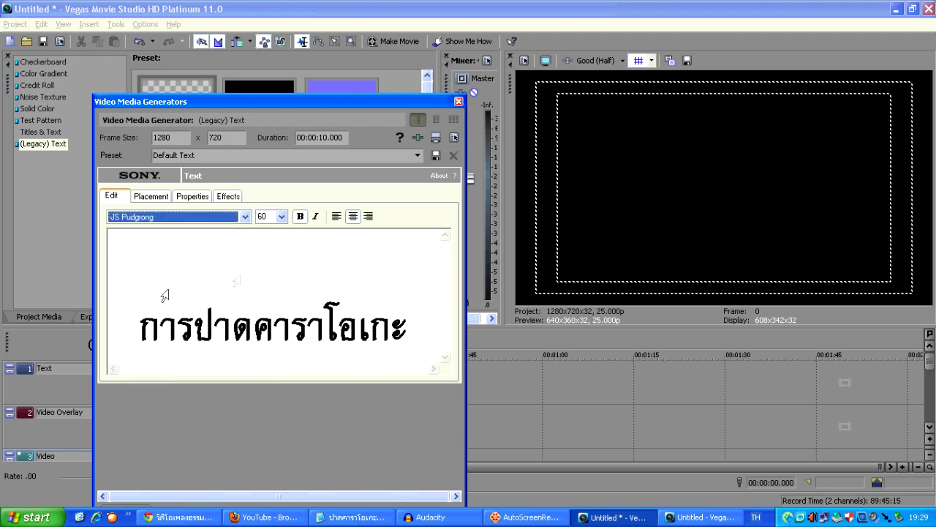
left_click(340, 266)
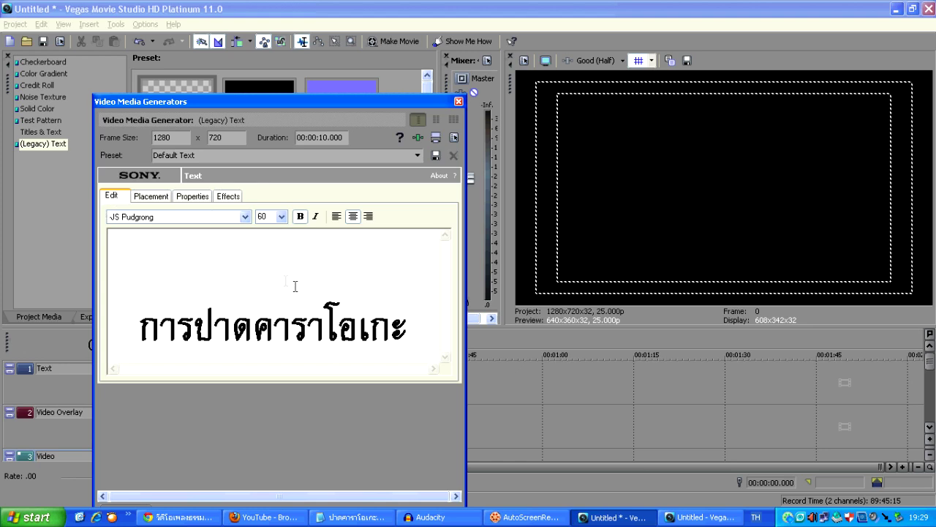
Remove the empty line above the Thai title in the text editor.
left_click(144, 321)
key("BackSpace")
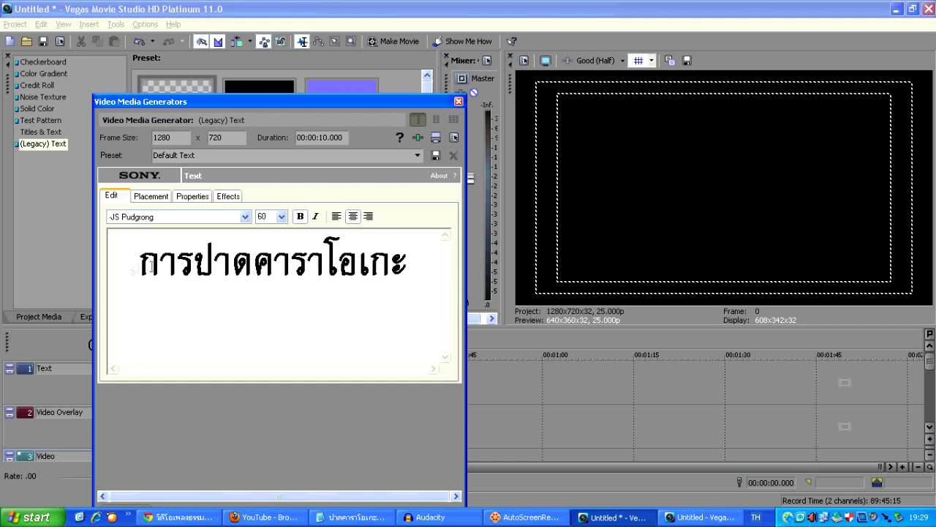
left_click_drag(132, 268, 408, 275)
left_click(412, 277)
Show the text placement settings, and shrink and move the Video Media Generators window clear of the timeline.
left_click(159, 201)
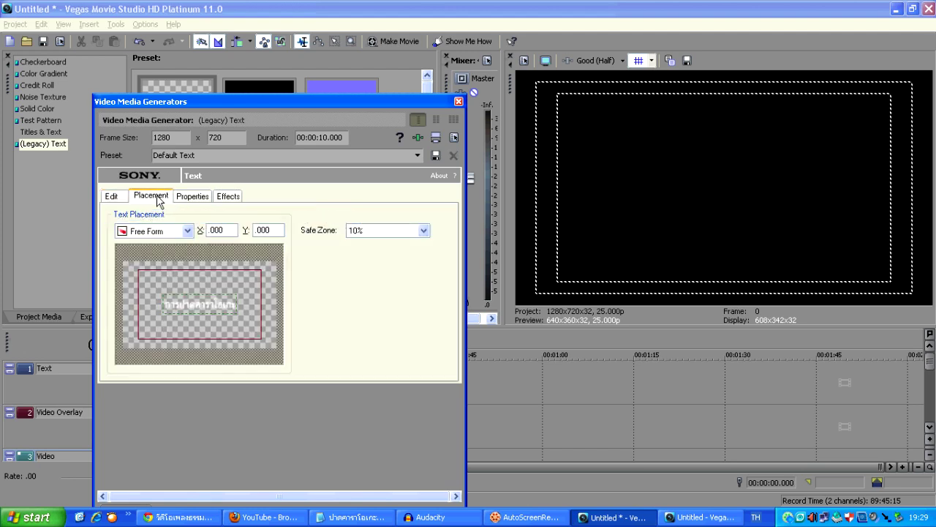
left_click_drag(380, 102, 309, 4)
left_click_drag(398, 428, 345, 306)
Preview the text event and compare it with the empty part of the timeline after it, ending on the event at about 20 seconds.
left_click(298, 379)
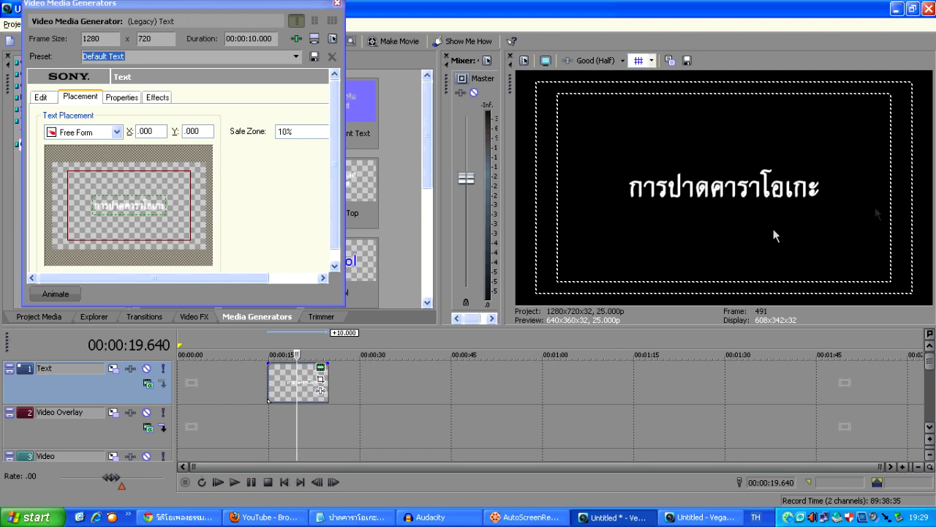
left_click(441, 418)
left_click(485, 385)
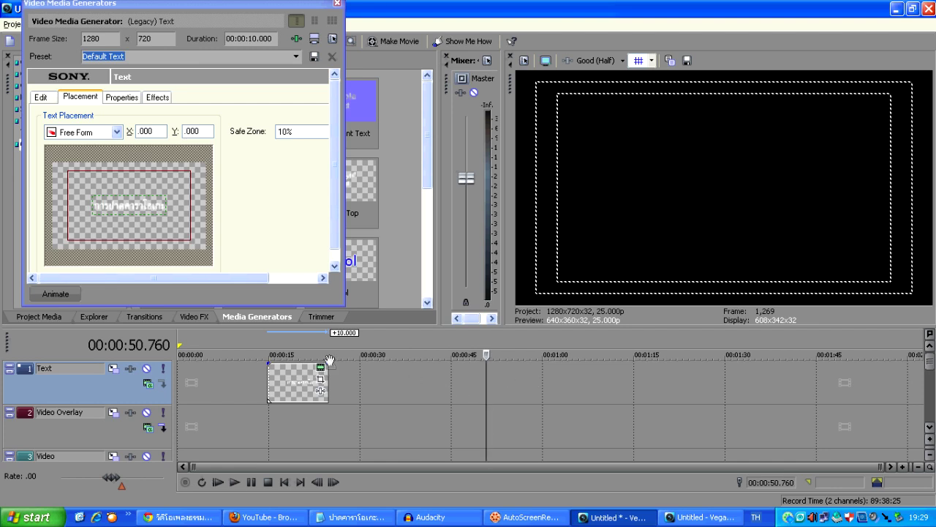
left_click(302, 379)
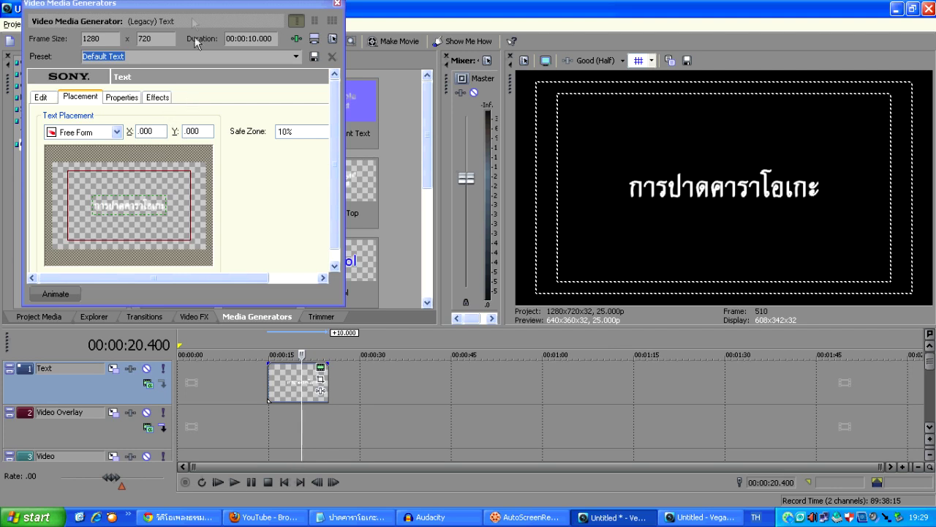
Dock the Video Media Generators window, undock it again and move it aside to uncover the text event.
left_click(194, 132)
double_click(269, 6)
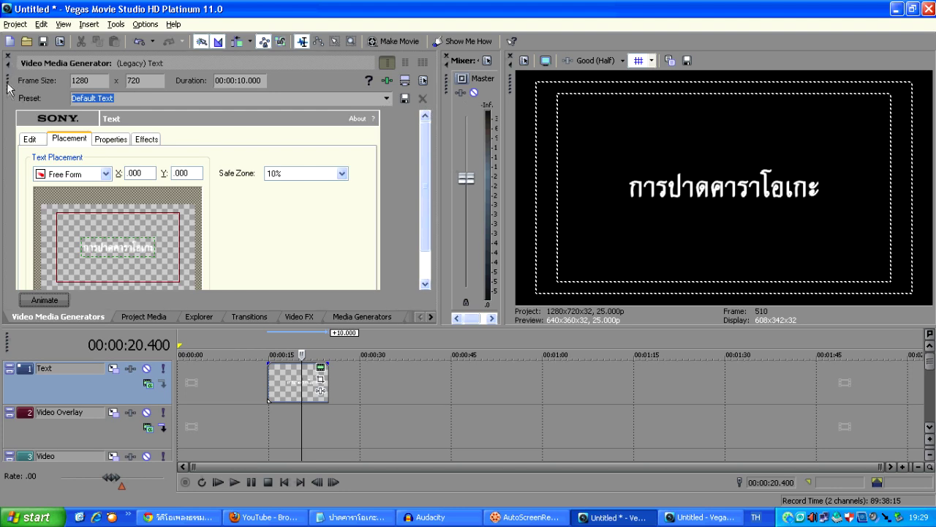
left_click_drag(11, 91, 18, 86)
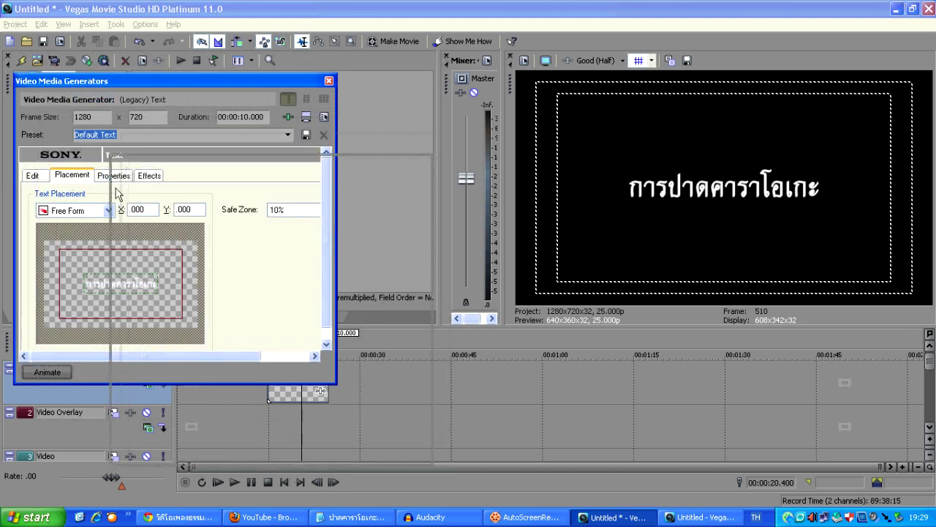
left_click_drag(388, 76, 479, 168)
left_click_drag(449, 88, 45, 97)
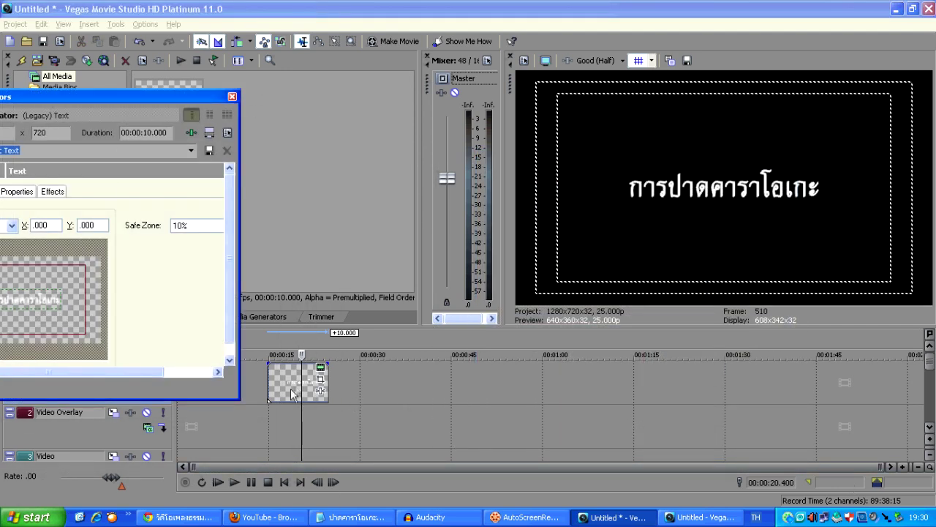
Move the text event to the start of the Text track.
left_click_drag(882, 466, 439, 466)
left_click_drag(494, 398, 208, 400)
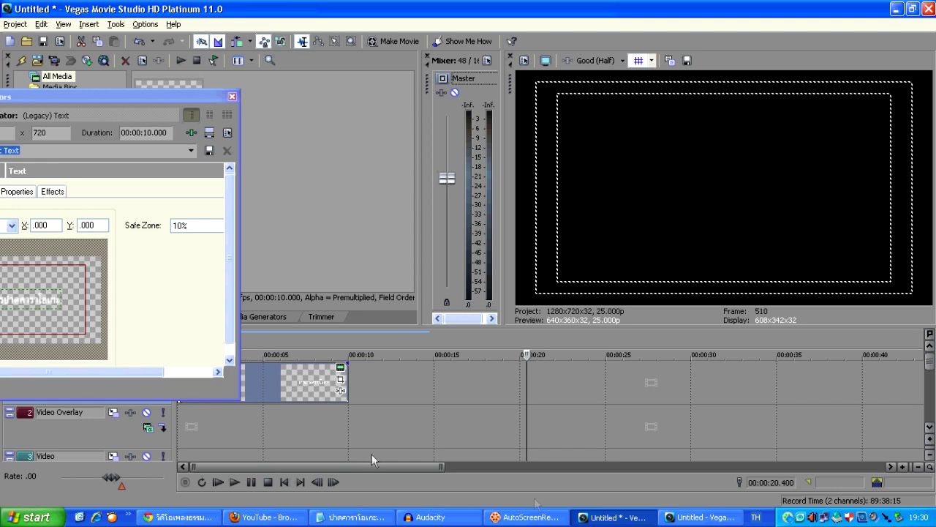
Examine the text event on the timeline at different zoom levels and scroll positions.
left_click_drag(442, 466, 303, 468)
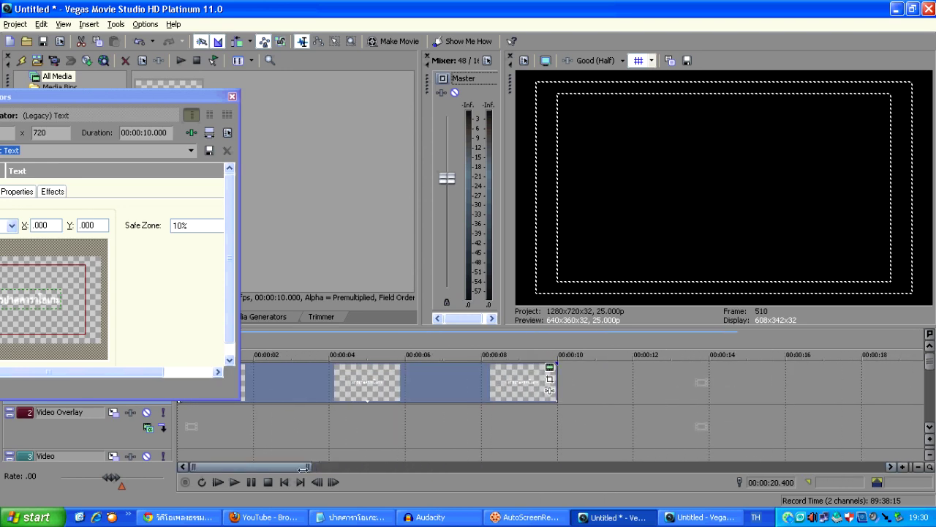
scroll(330, 414, "right", 5)
scroll(330, 423, "down", 3)
scroll(366, 463, "down", 2)
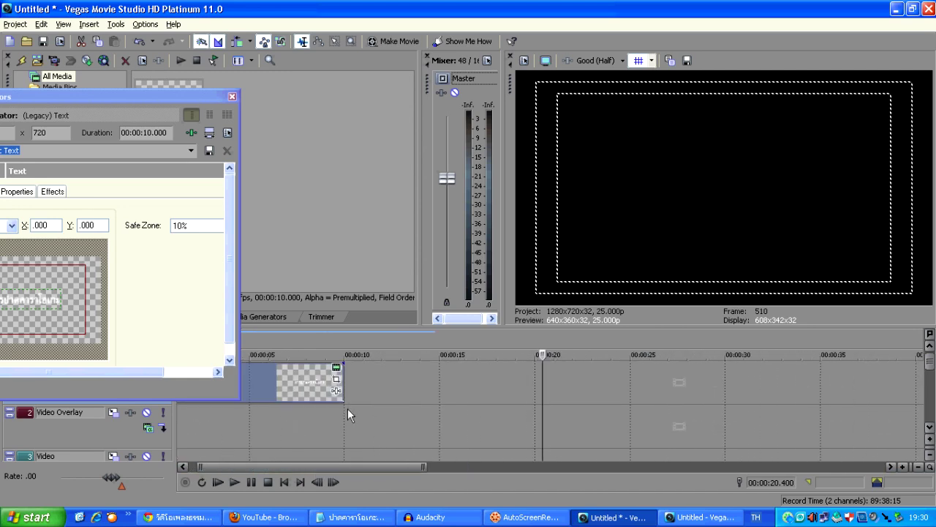
scroll(322, 468, "up", 2)
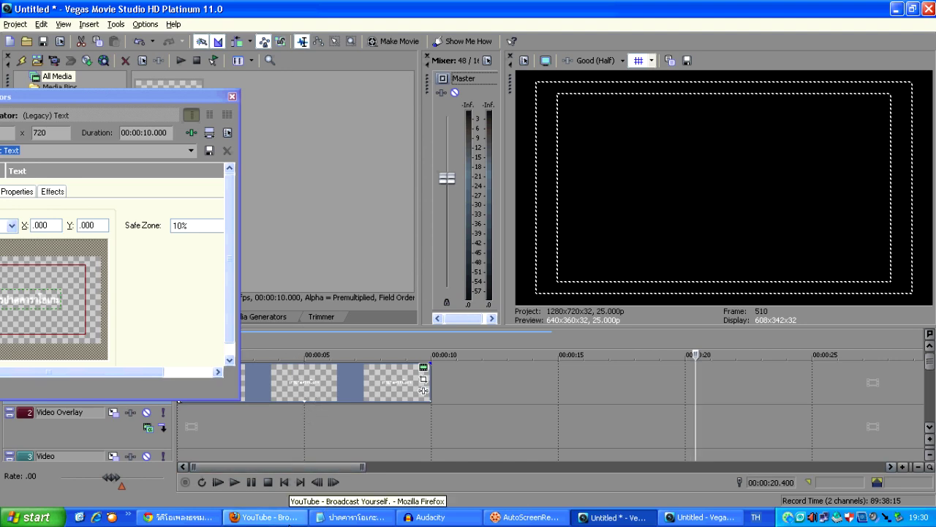
scroll(307, 399, "down", 1)
scroll(307, 395, "right", 3)
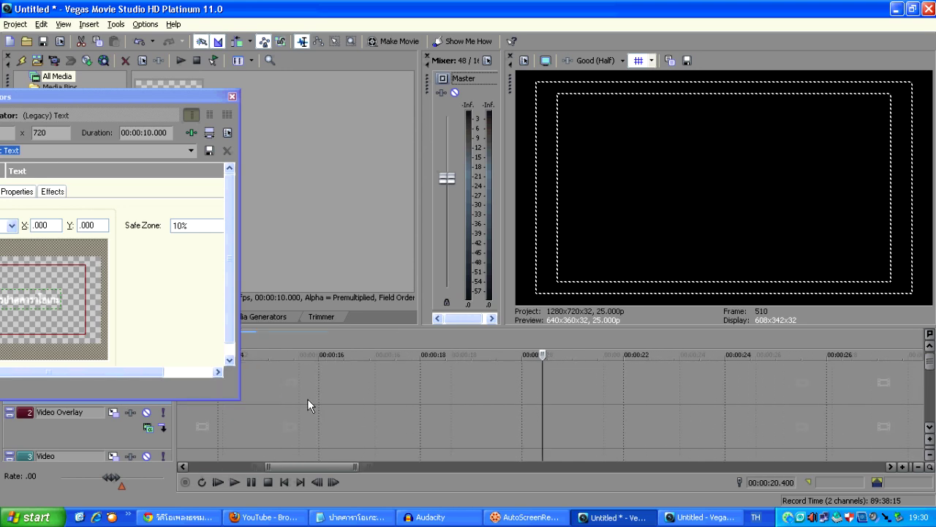
left_click_drag(321, 467, 248, 471)
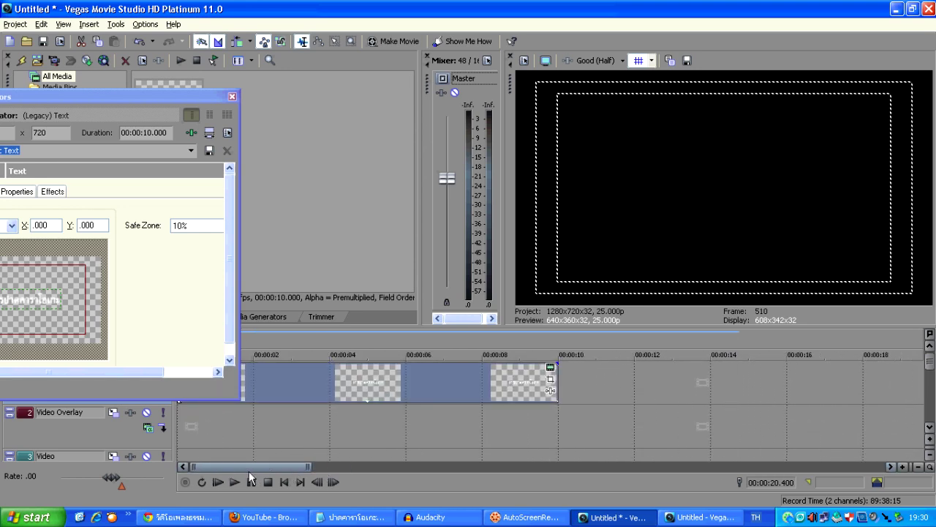
left_click_drag(308, 467, 340, 467)
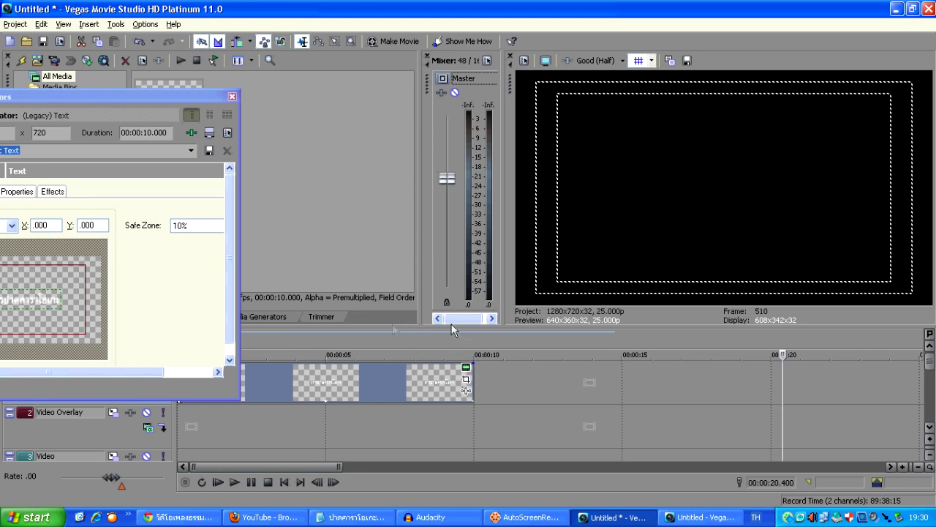
Preview the text event at about 5 seconds and nudge the title's placement to about X -0.040, Y -0.055.
left_click(328, 386)
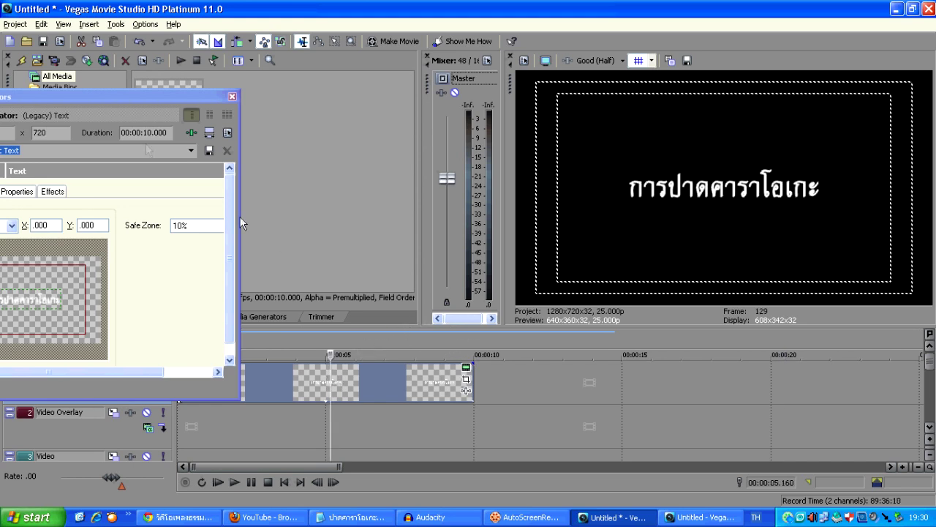
left_click_drag(139, 106, 245, 101)
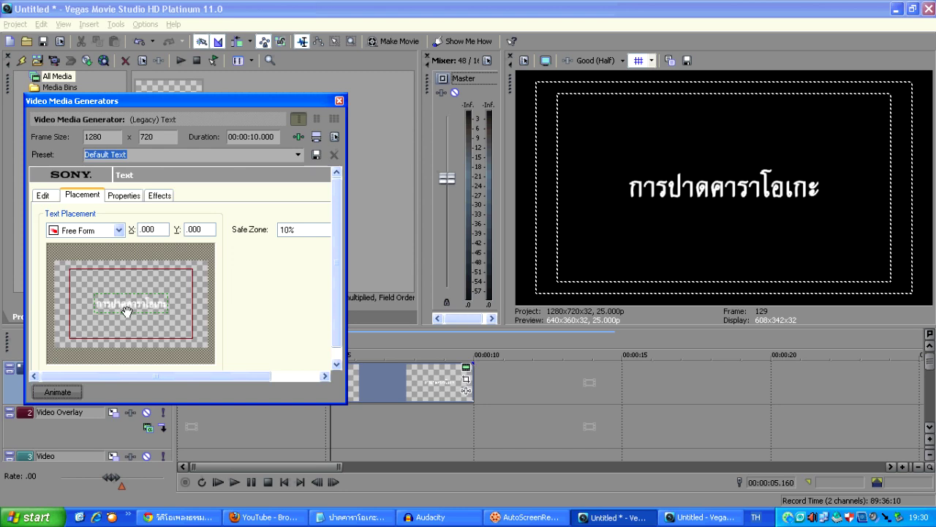
left_click_drag(126, 311, 126, 311)
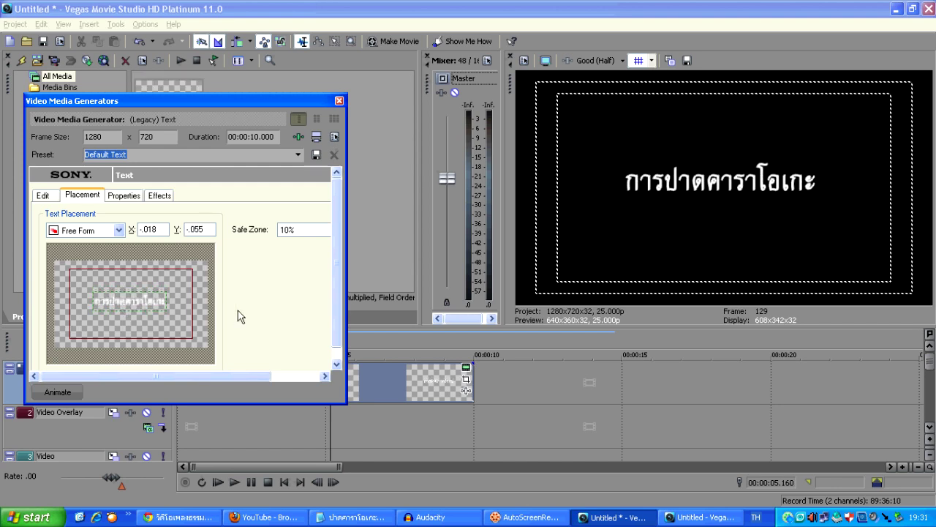
key("Down")
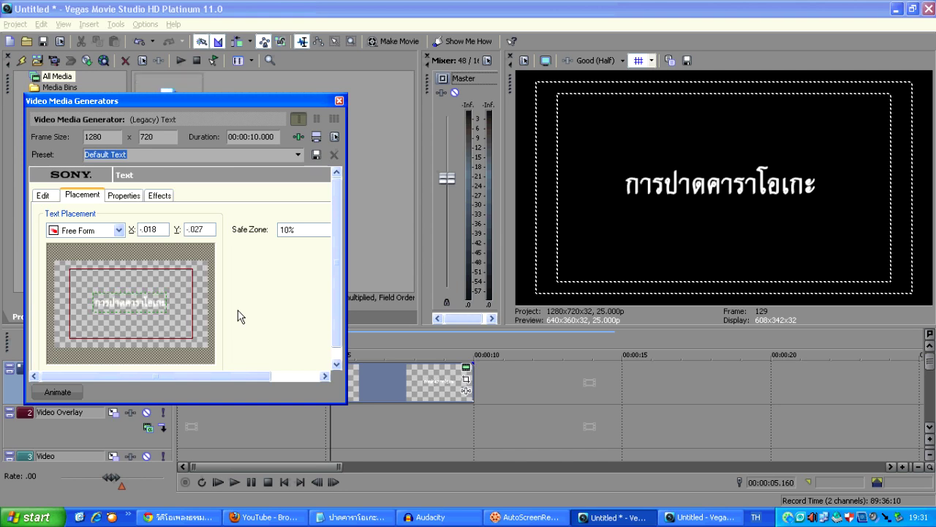
key("Up")
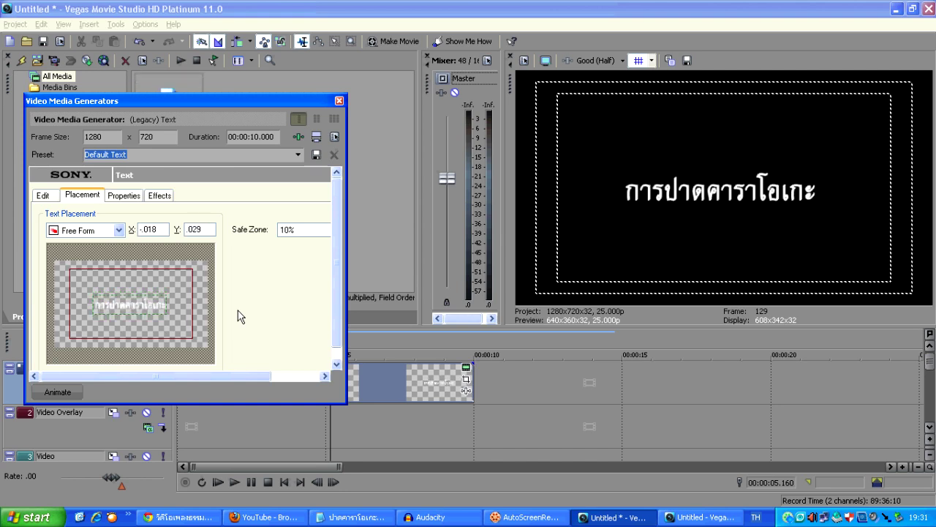
key("Right")
key("Down")
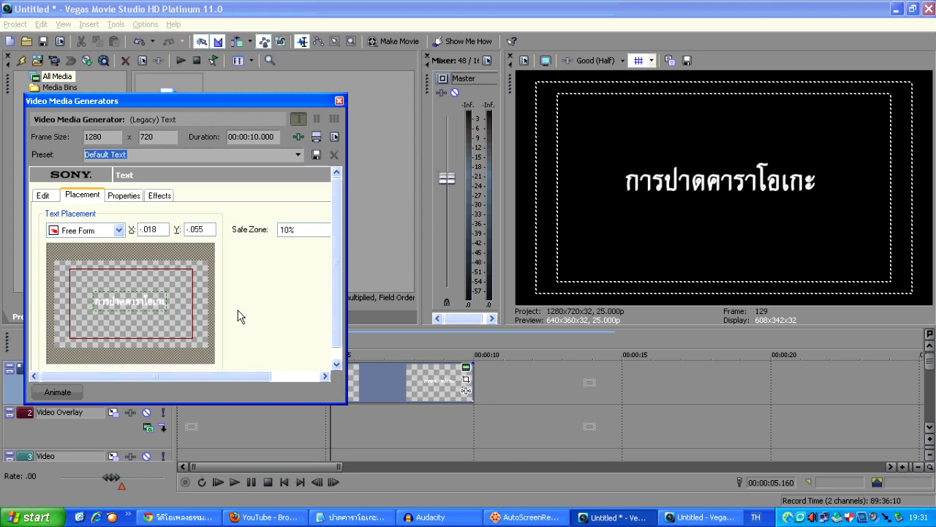
key("Left")
key("Down")
key("Up")
key("Down")
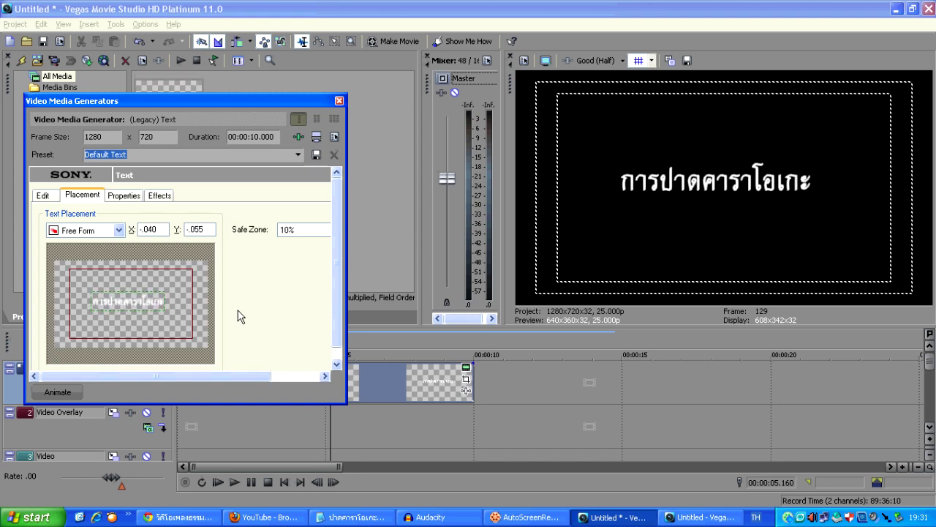
Set the title's text color to pale yellow (R 241, G 255, B 188) and widen the Video Media Generators window.
left_click(131, 198)
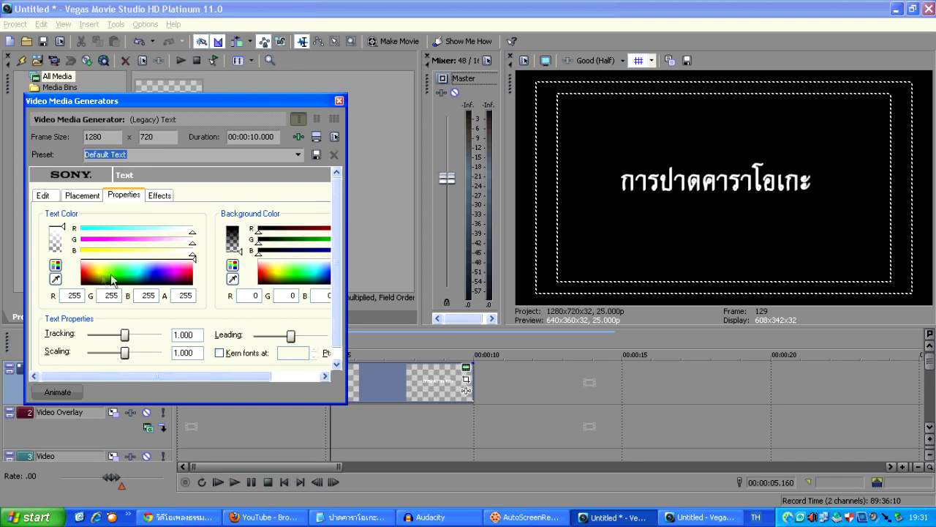
left_click(103, 275)
left_click(104, 267)
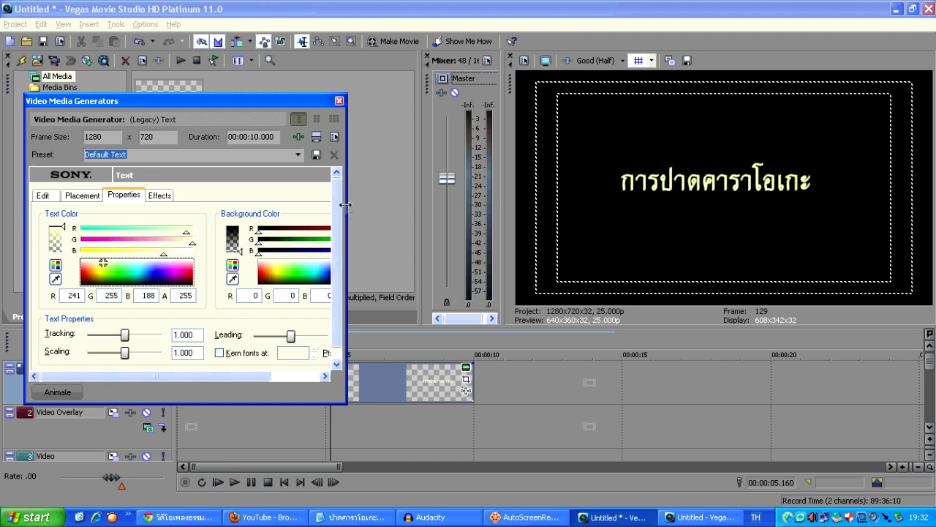
left_click_drag(346, 206, 395, 206)
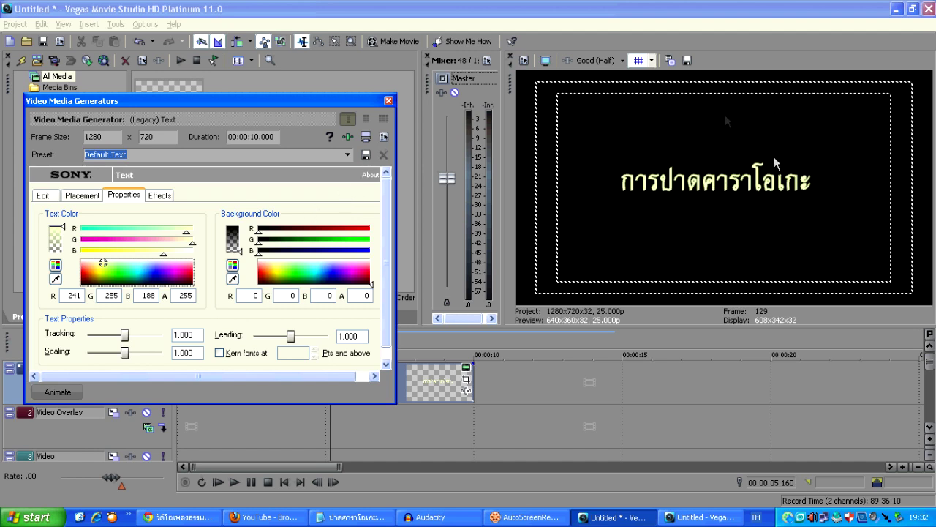
Enable a dark blue outline on the title with a width of about 0.345 and close the Video Media Generators window.
left_click(159, 196)
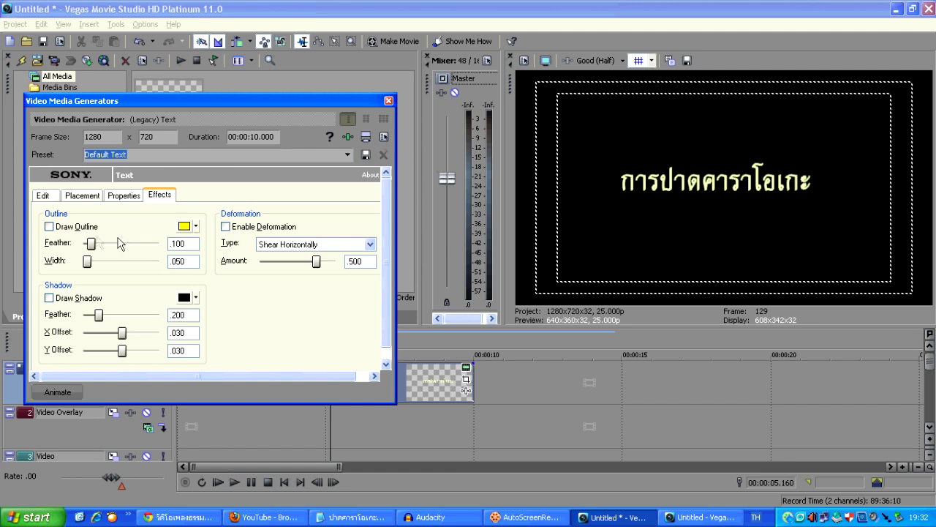
left_click(123, 195)
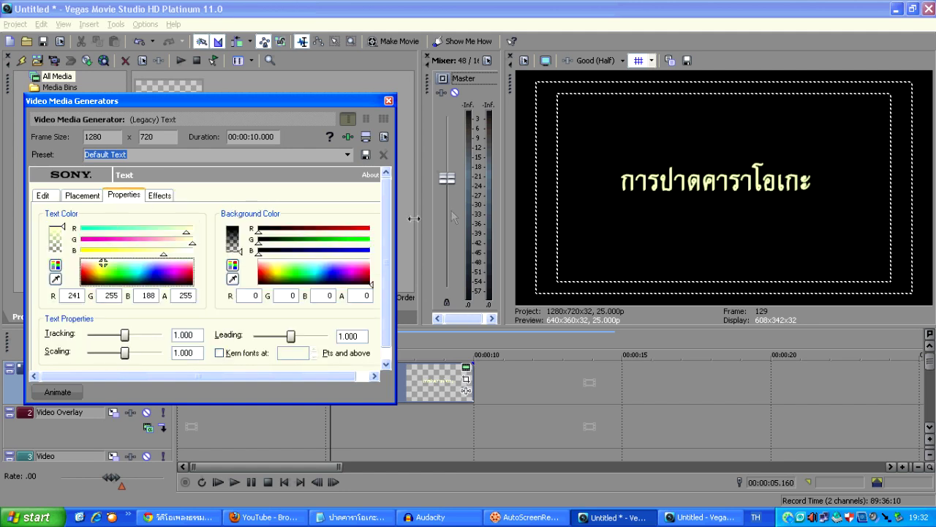
left_click(160, 196)
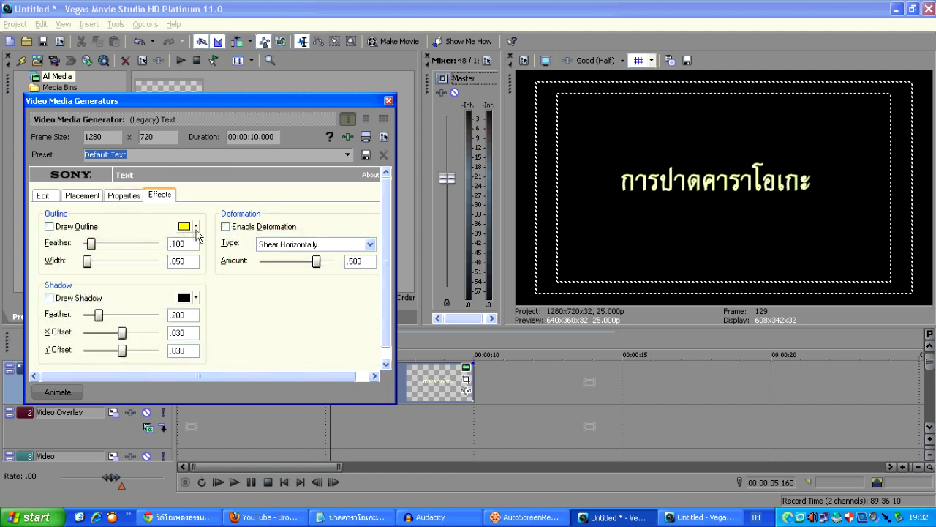
left_click(87, 233)
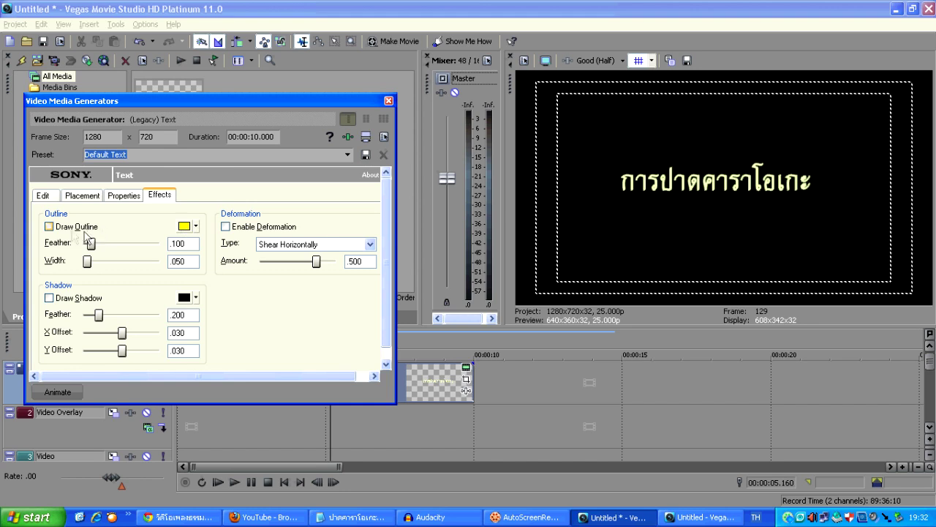
left_click(196, 226)
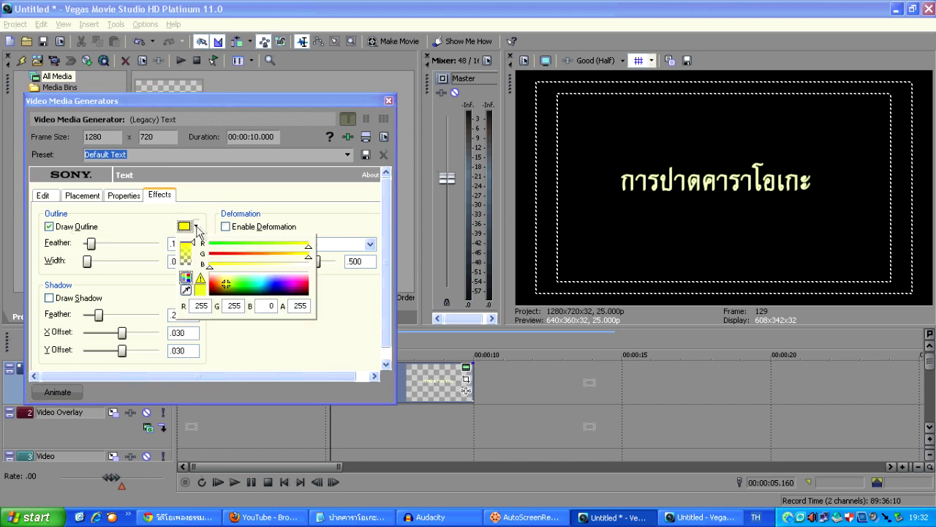
left_click(274, 286)
left_click_drag(87, 261, 108, 269)
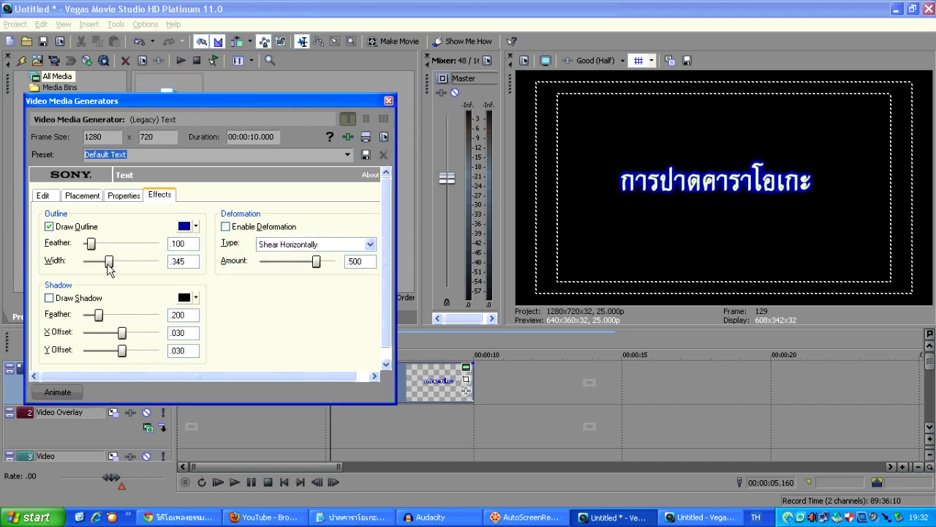
left_click_drag(188, 265, 153, 268)
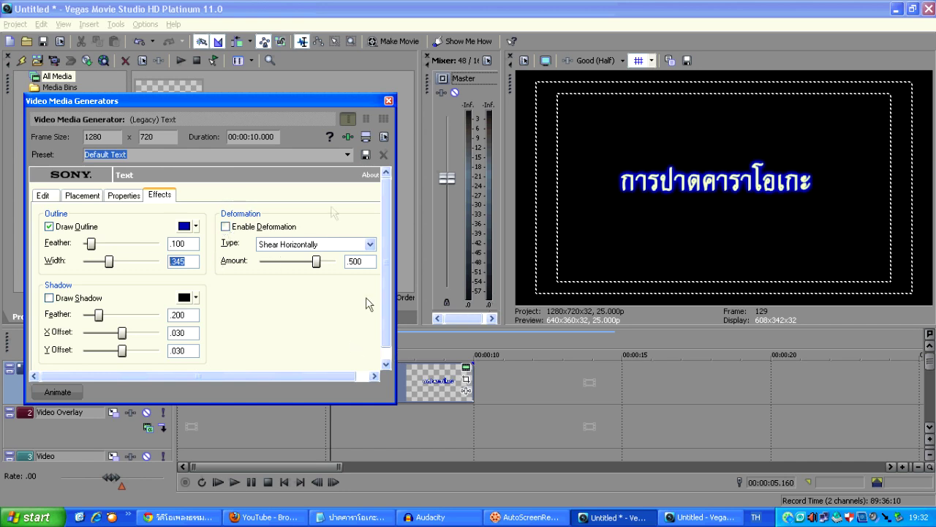
left_click(388, 102)
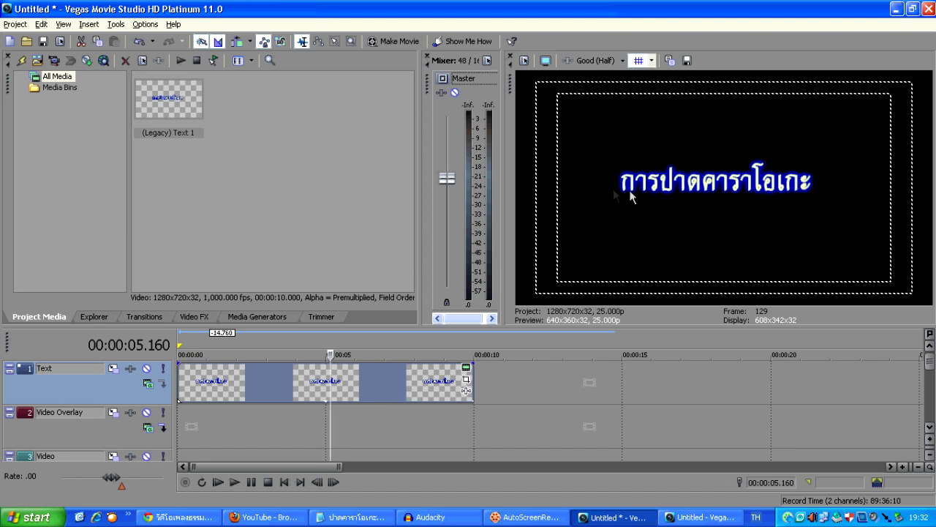
Examine the contents of the Project Media, Explorer, Transitions, Video FX, Media Generators and Trimmer views.
scroll(929, 373, "down", 1)
scroll(930, 373, "up", 1)
left_click(94, 317)
left_click(144, 317)
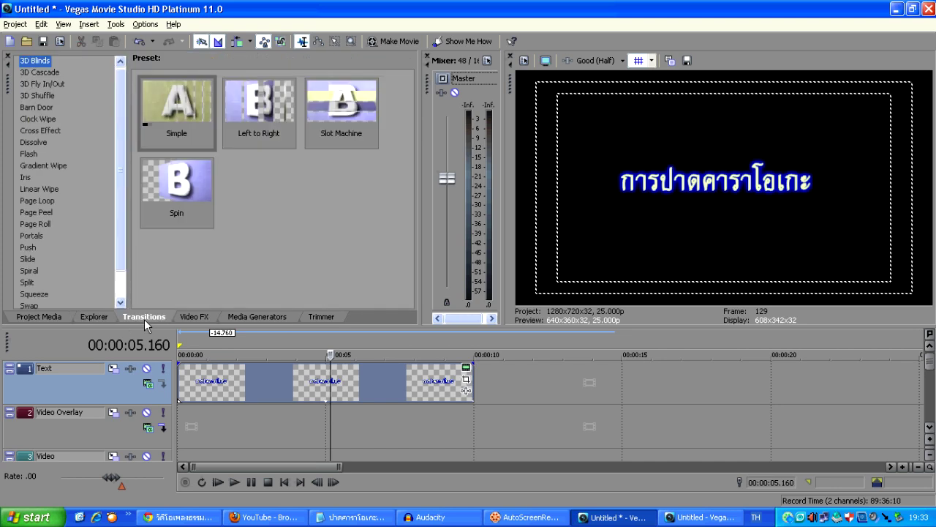
left_click(64, 321)
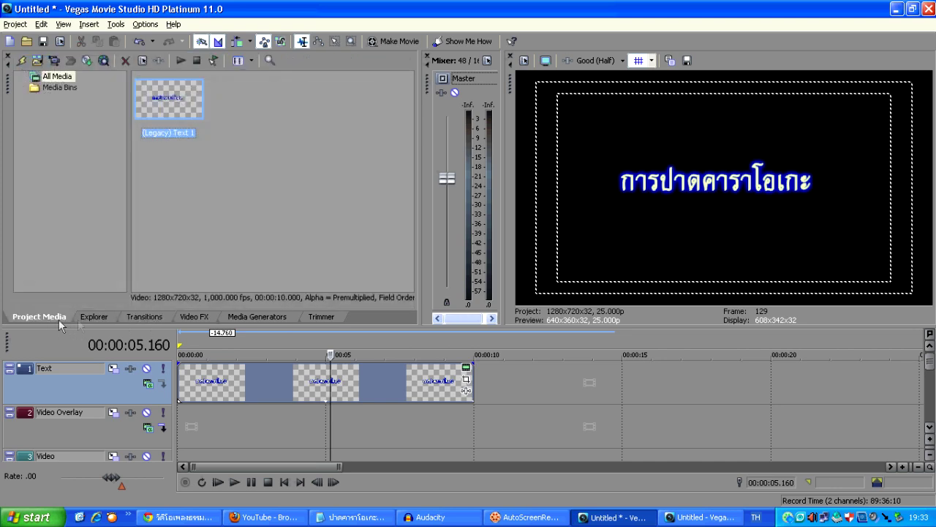
left_click(82, 319)
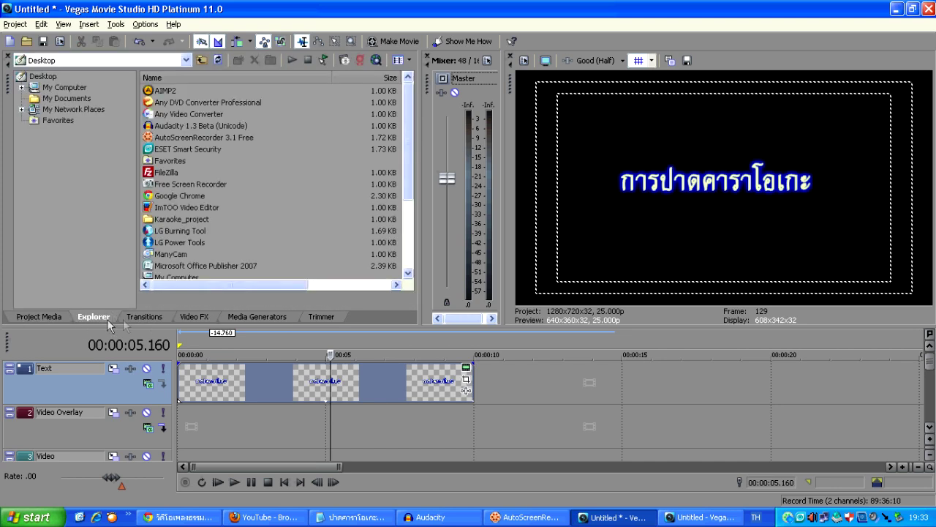
left_click(135, 319)
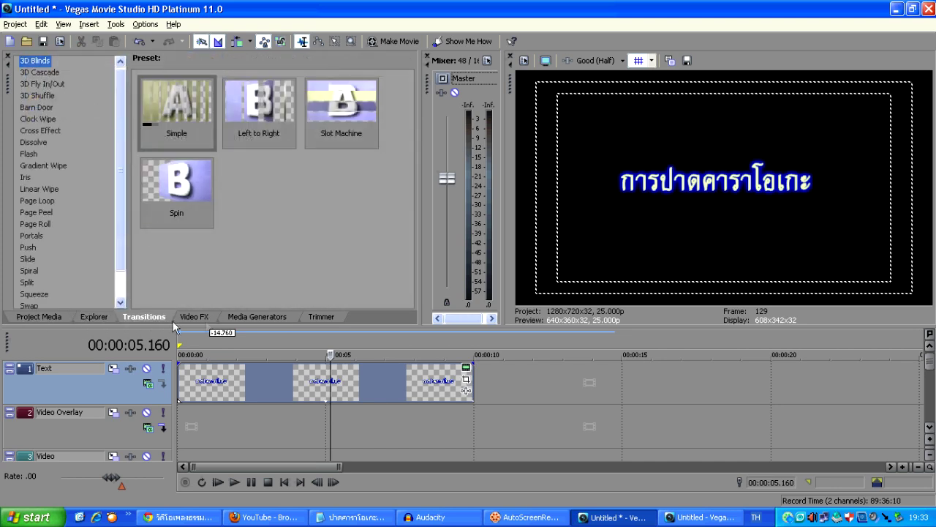
left_click(194, 318)
left_click(249, 319)
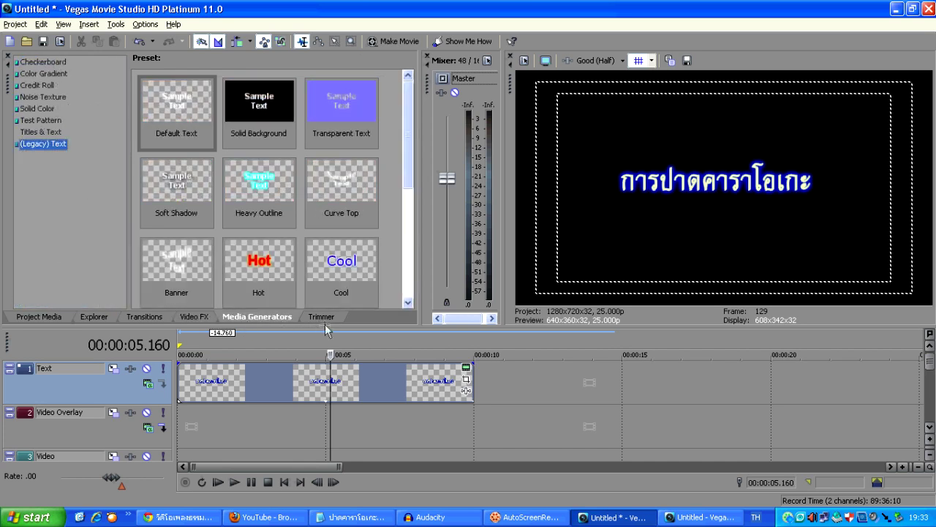
left_click(321, 317)
left_click(144, 317)
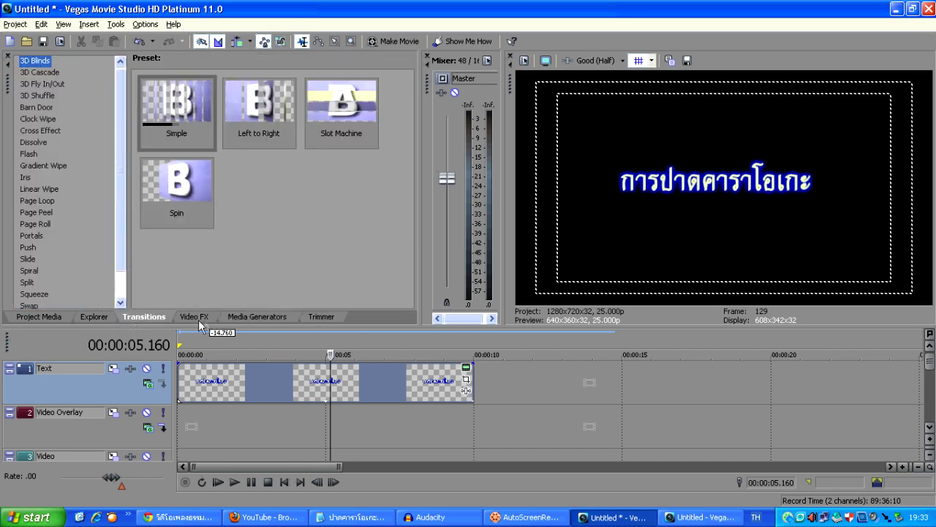
Add the Yellow Solid Color generator at the start of the Video Overlay track, keeping its default settings.
left_click(259, 317)
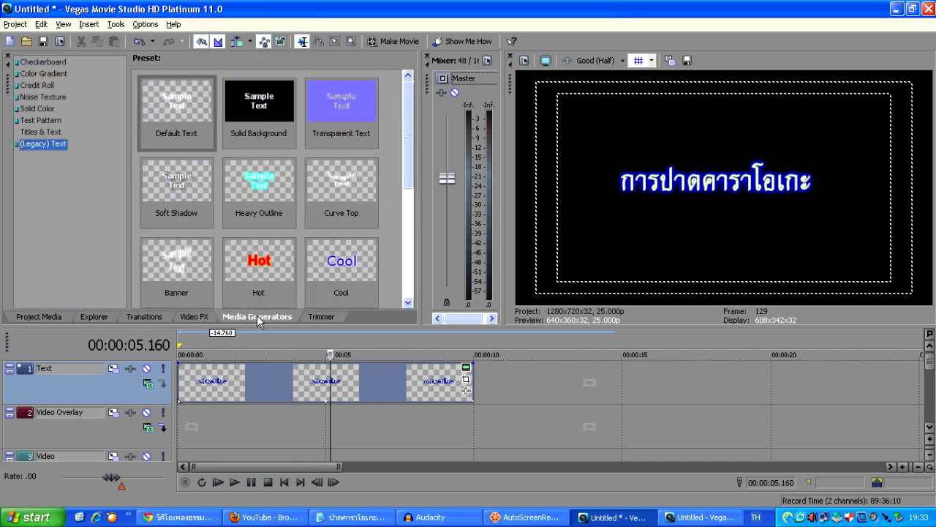
left_click(41, 109)
left_click(173, 111)
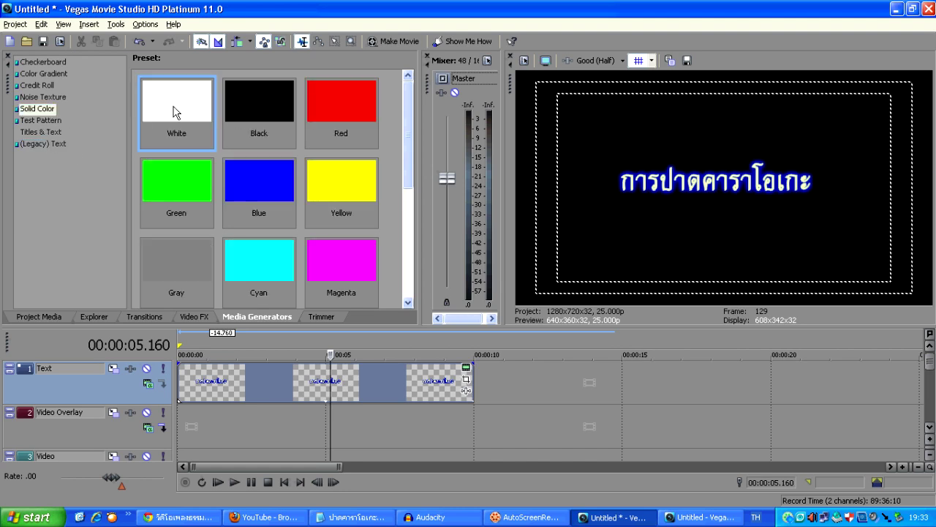
left_click_drag(340, 197, 195, 419)
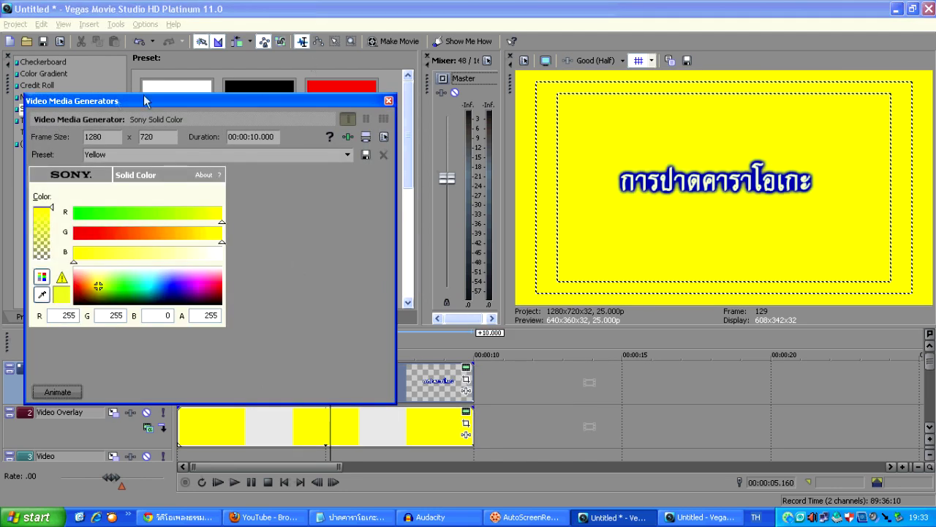
left_click(389, 100)
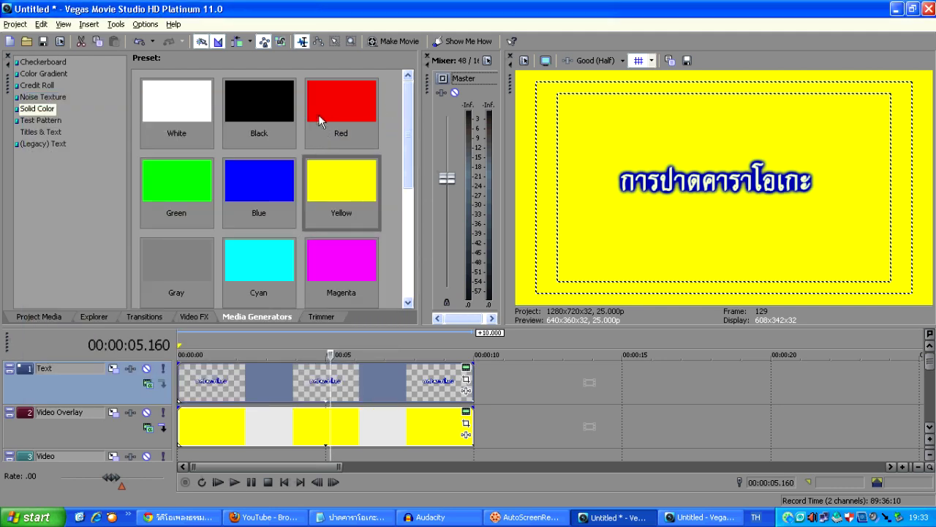
Add a Blue Solid Color event just after the yellow one on Video Overlay and extend the title event to about 19 seconds.
left_click_drag(259, 184, 499, 443)
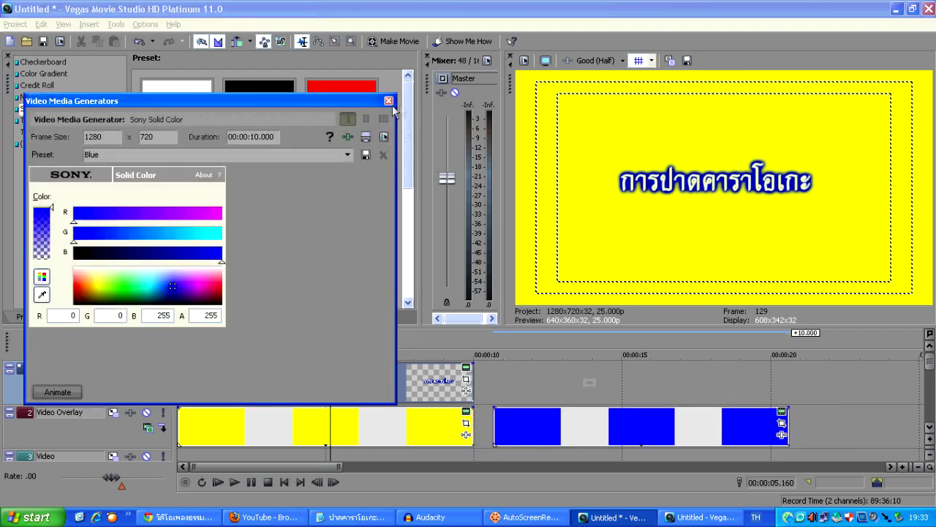
left_click(390, 101)
left_click(399, 384)
left_click_drag(474, 388, 740, 387)
Compare the outlined title's legibility over the blue and yellow backgrounds at about 15 and 6 seconds.
left_click(638, 390)
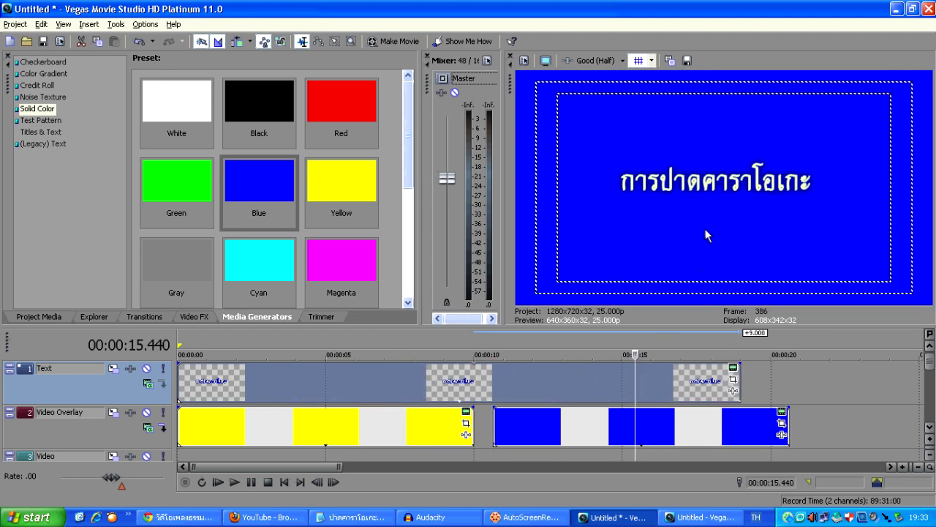
left_click(341, 410)
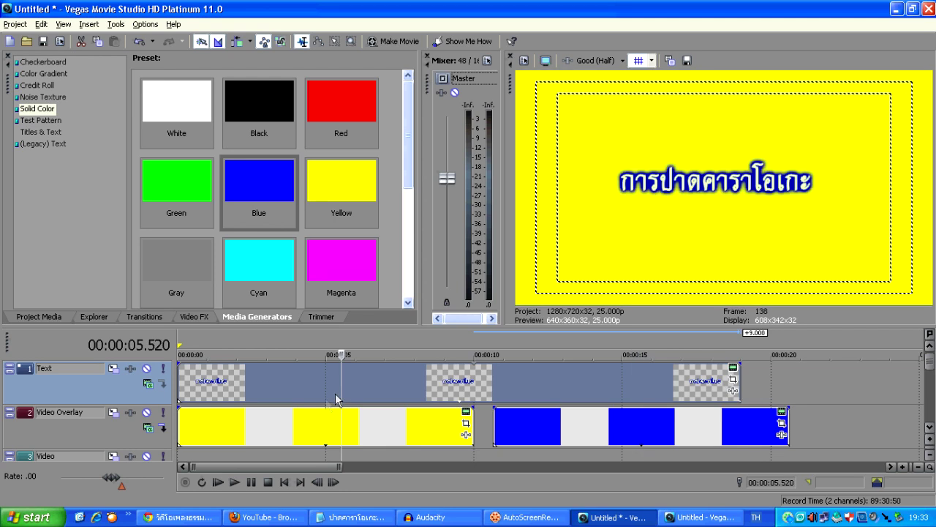
left_click_drag(312, 415, 302, 414)
left_click(622, 415)
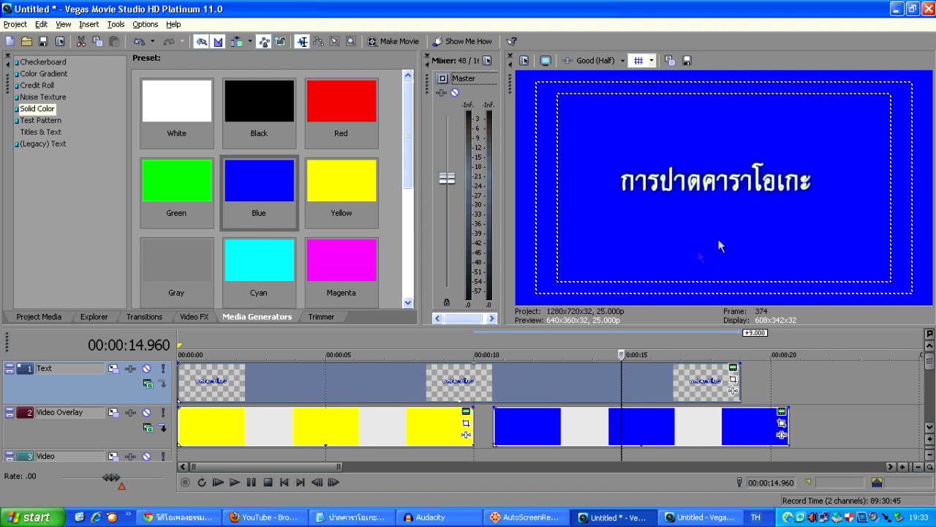
left_click(338, 388)
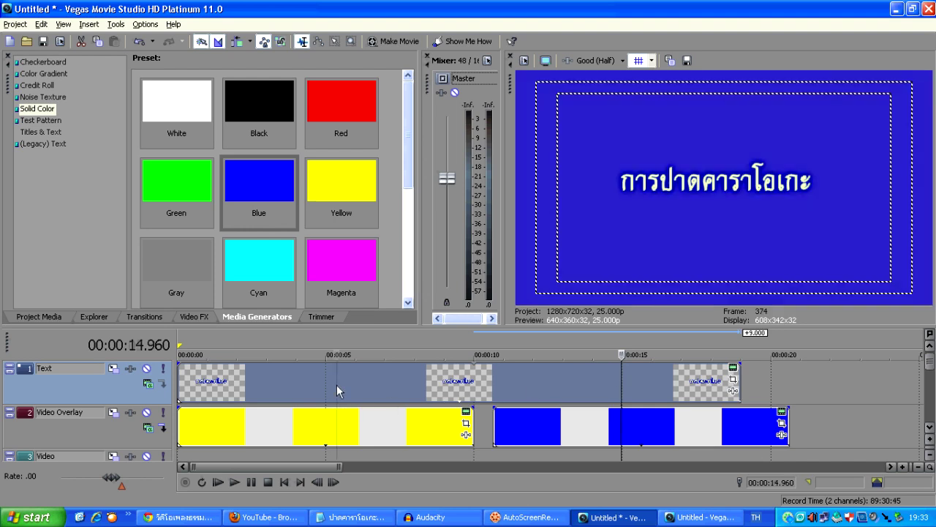
left_click(651, 354)
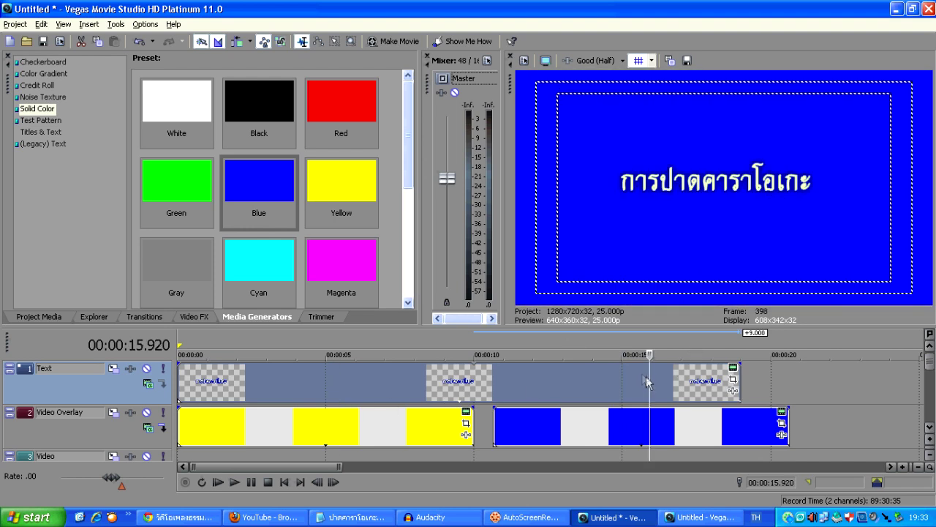
left_click(355, 388)
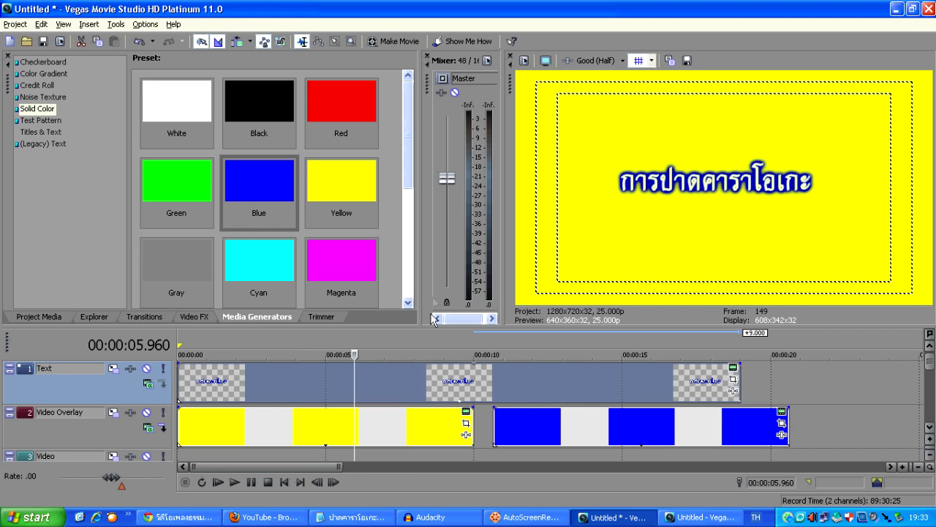
Reopen the title's generated media settings and turn off its outline.
left_click(733, 373)
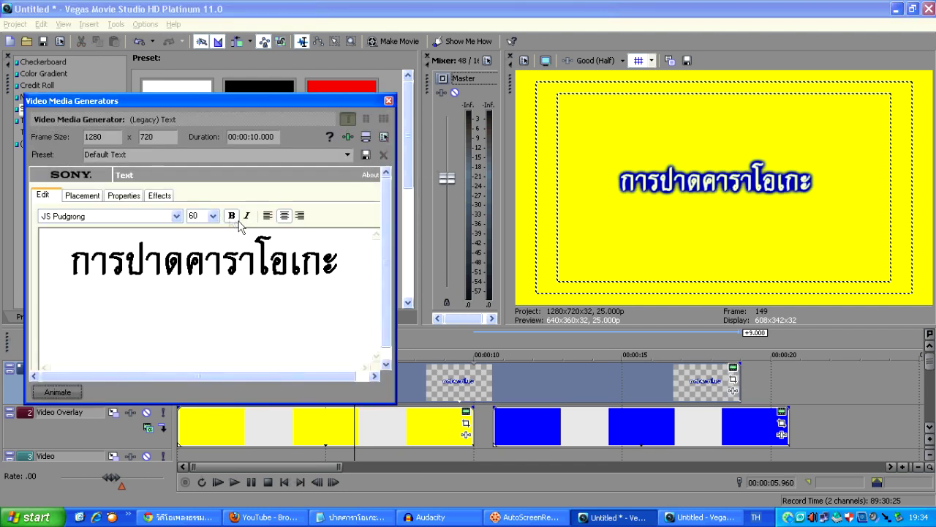
left_click(123, 196)
left_click(160, 195)
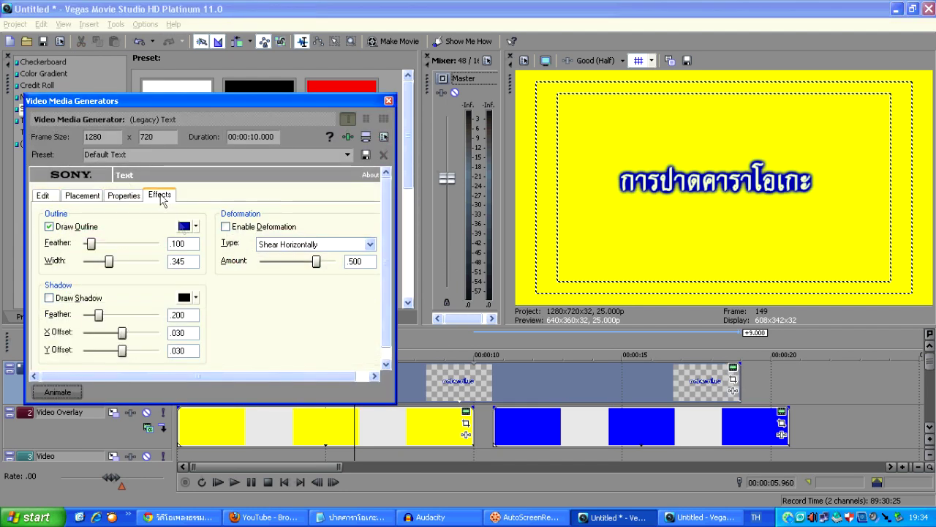
left_click(49, 227)
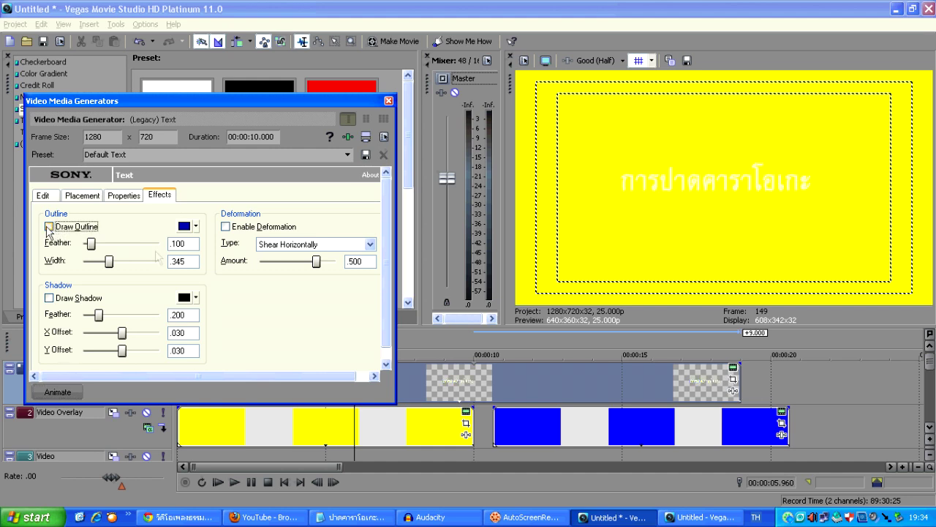
Compare the title without an outline over the blue and yellow backgrounds at several timeline positions.
left_click(614, 430)
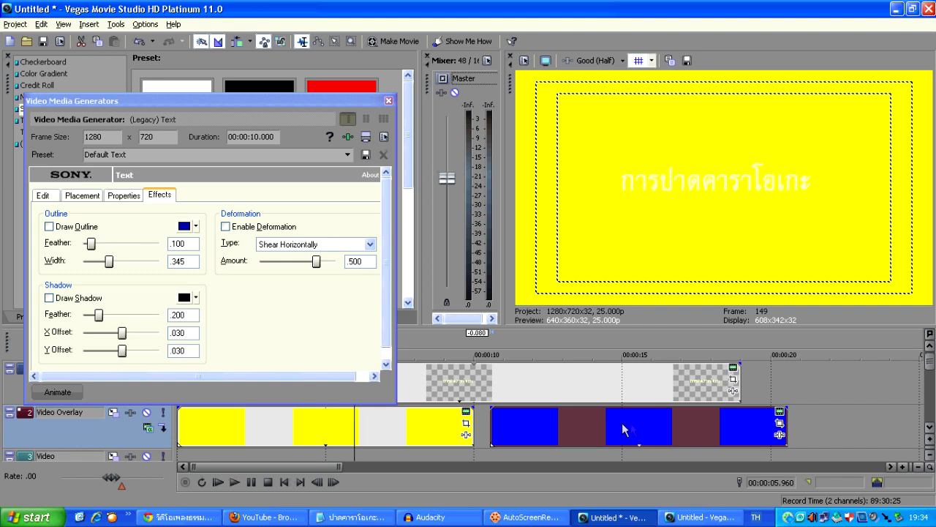
left_click(634, 420)
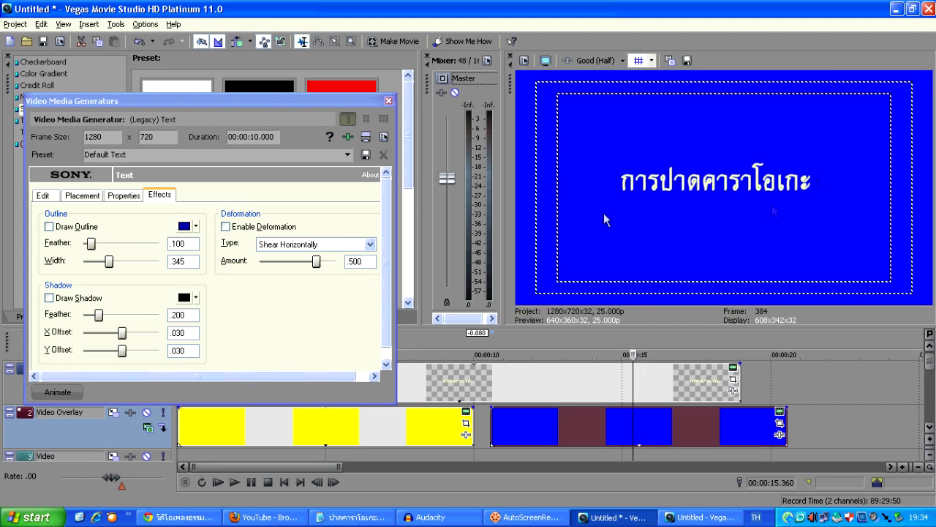
left_click(372, 413)
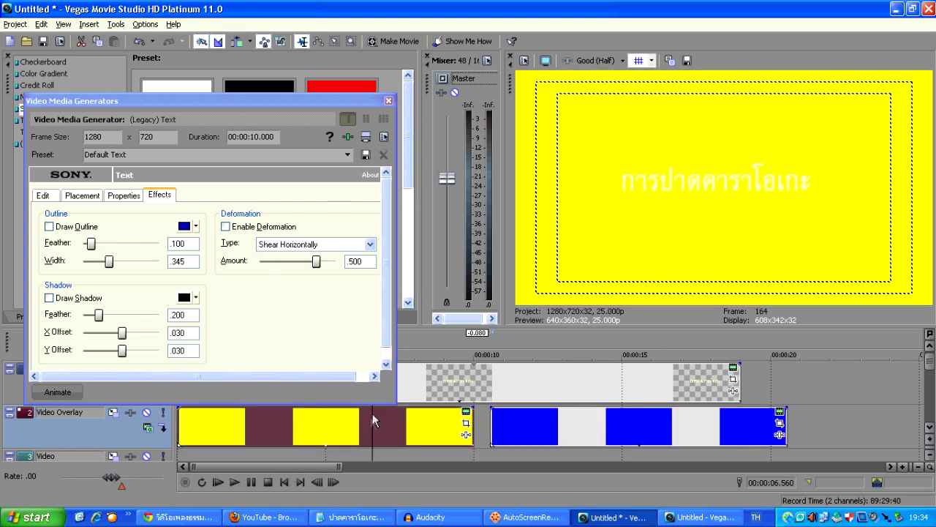
double_click(415, 349)
left_click(667, 355)
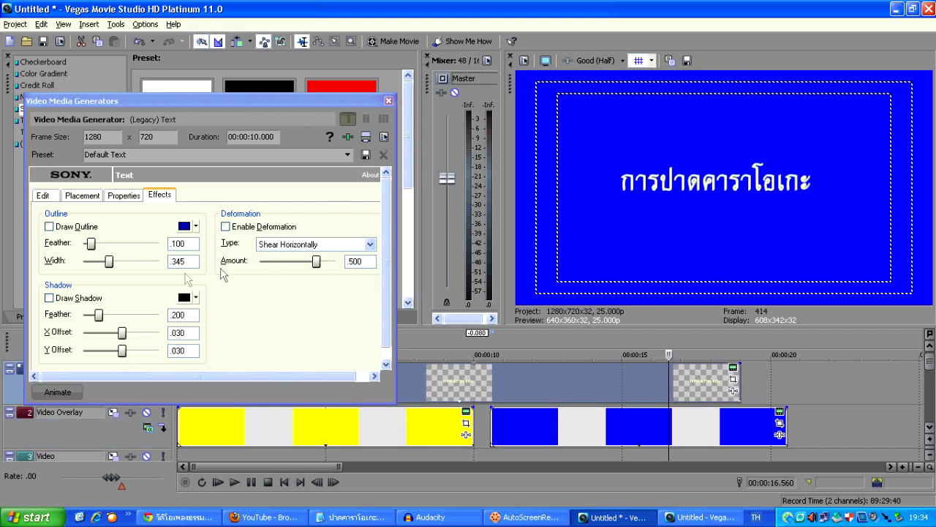
Turn the title's outline back on and close its generated media settings.
left_click(50, 227)
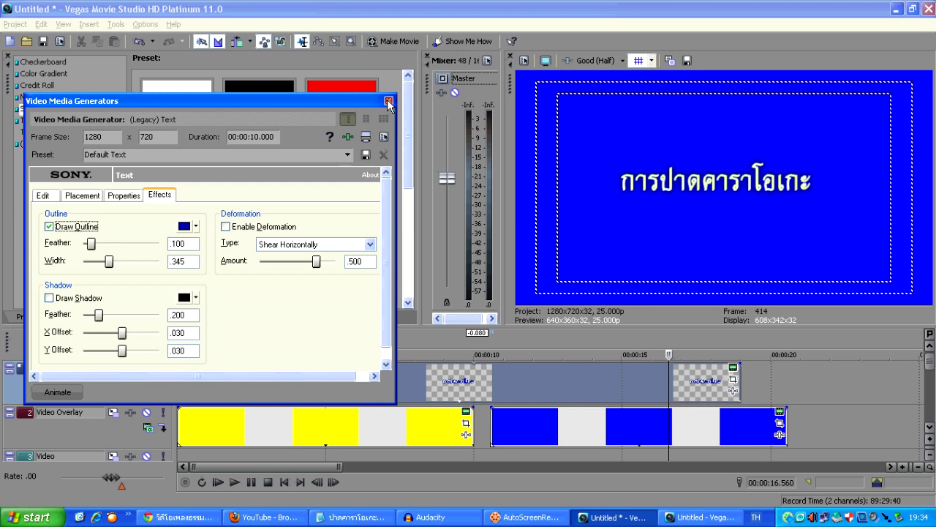
left_click(389, 102)
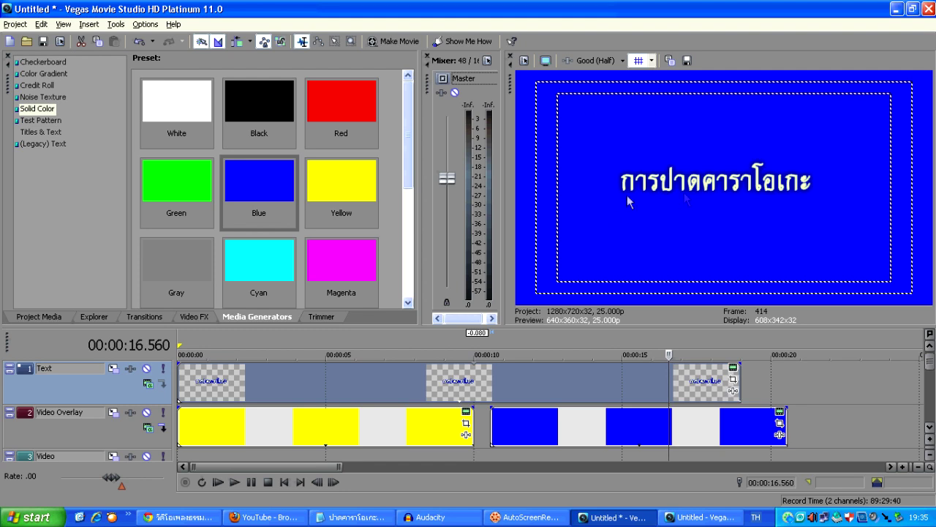
left_click(358, 430)
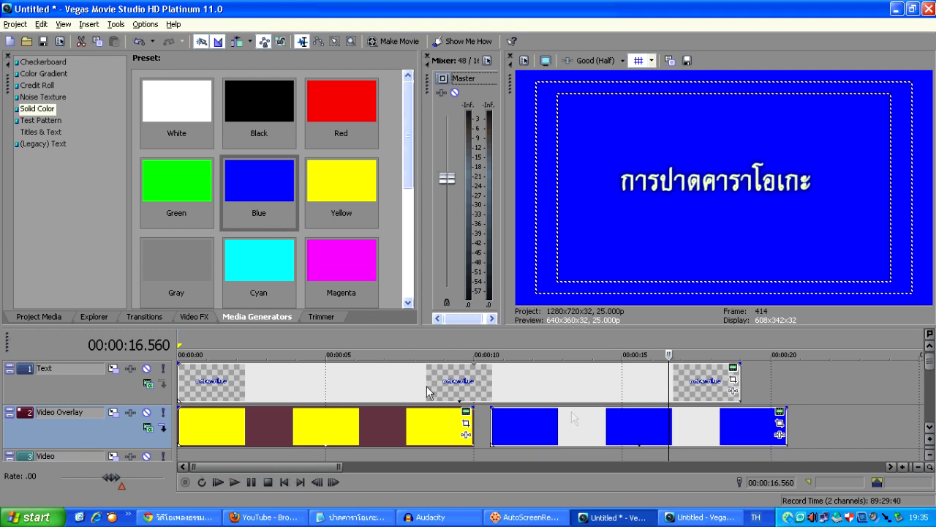
right_click(794, 517)
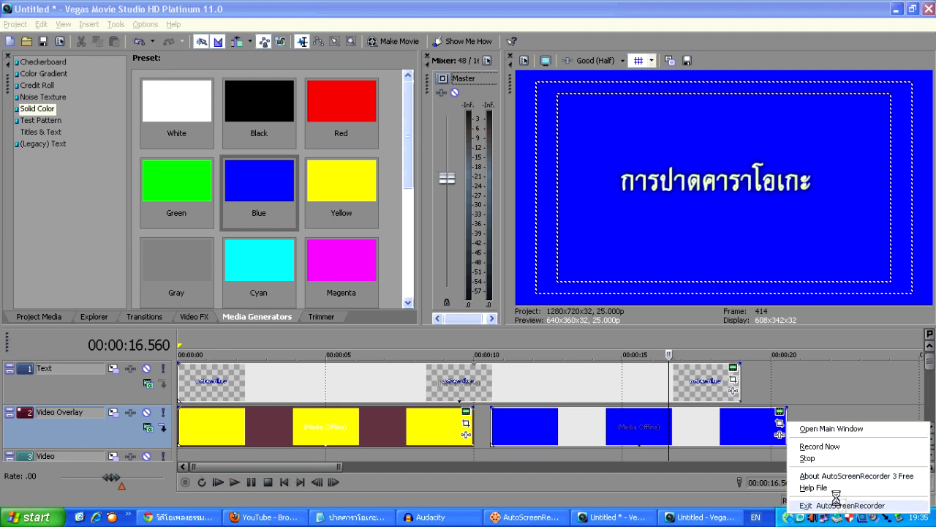
Compare the outlined title over the yellow and blue backgrounds at about 5, 12 and 7 seconds.
left_click(335, 421)
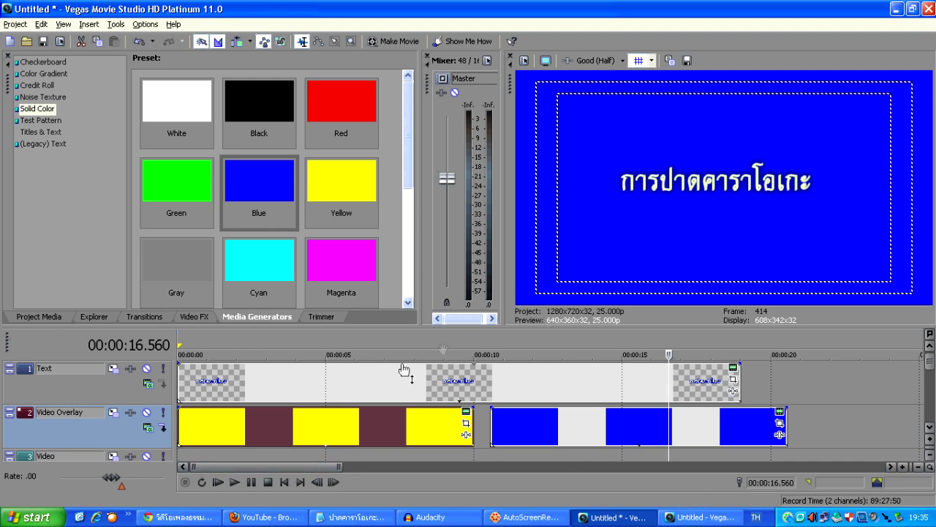
left_click(595, 432)
left_click(340, 433)
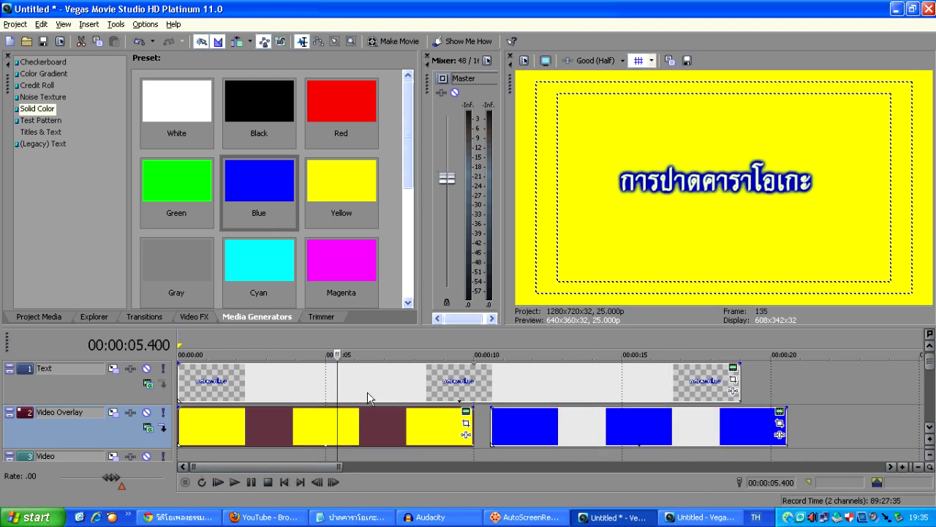
left_click(550, 432)
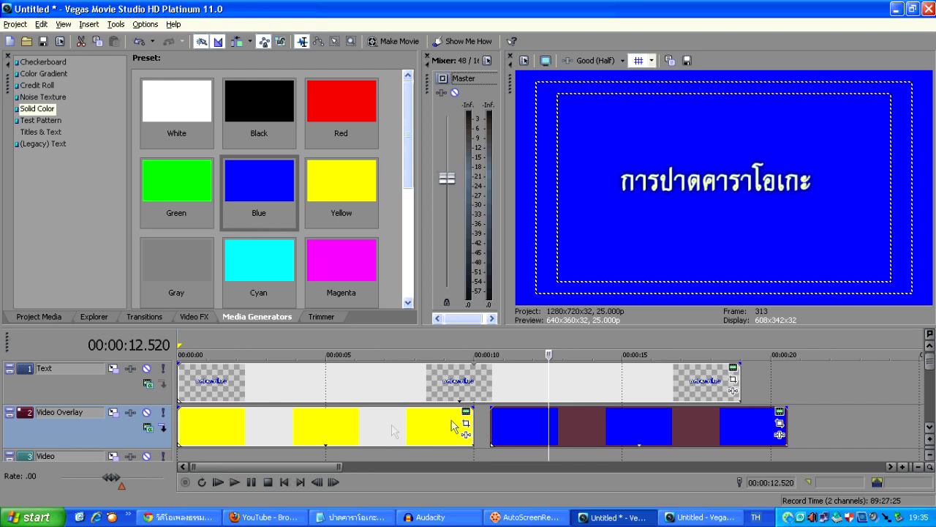
left_click(388, 432)
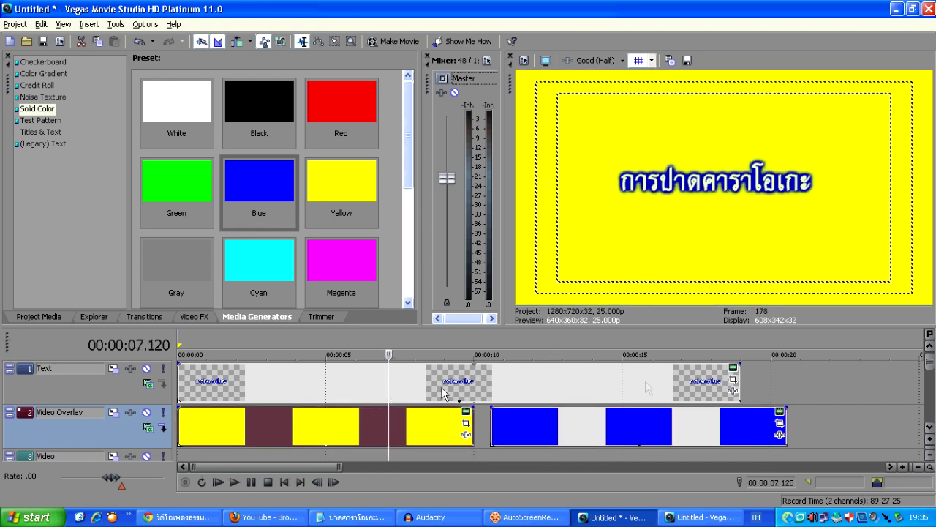
Shorten the title event on the Text track so it ends at about 5 seconds.
left_click_drag(747, 389, 238, 392)
left_click(238, 392)
left_click(931, 397)
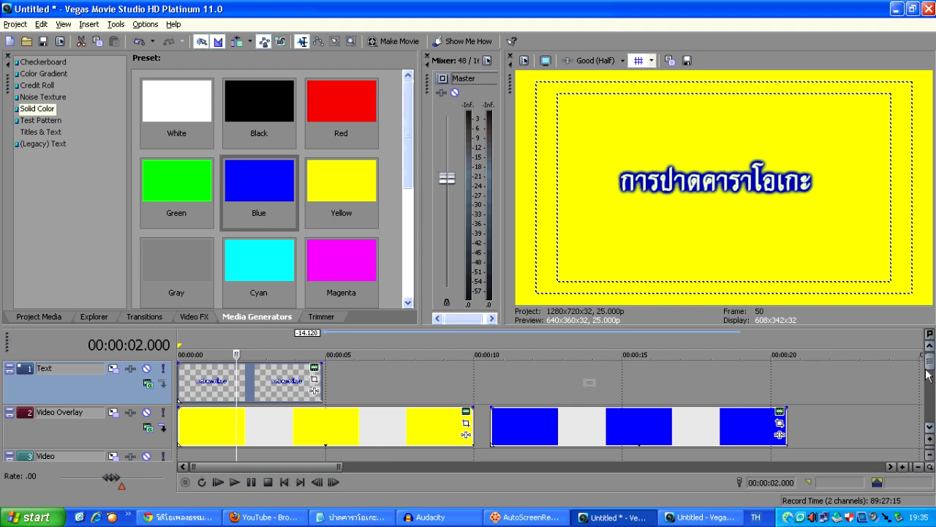
scroll(930, 397, "up", 2)
left_click(259, 381)
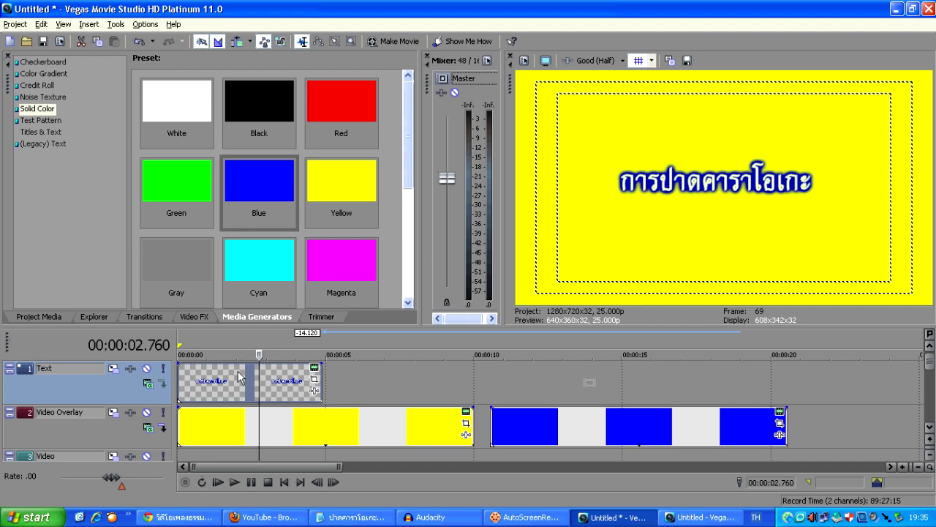
left_click(234, 373)
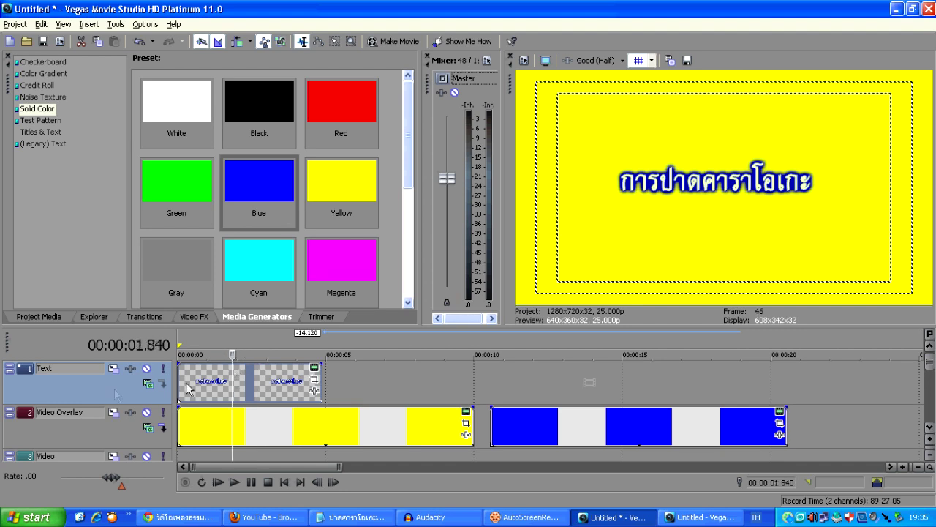
Check which track holds the title by alternating between Video Overlay and Text, leaving the Text track selected.
left_click(70, 438)
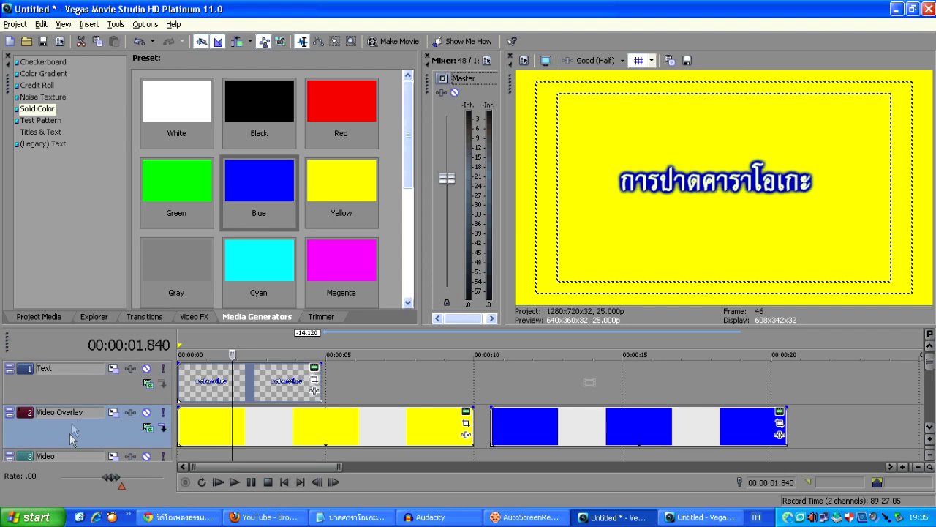
left_click(69, 385)
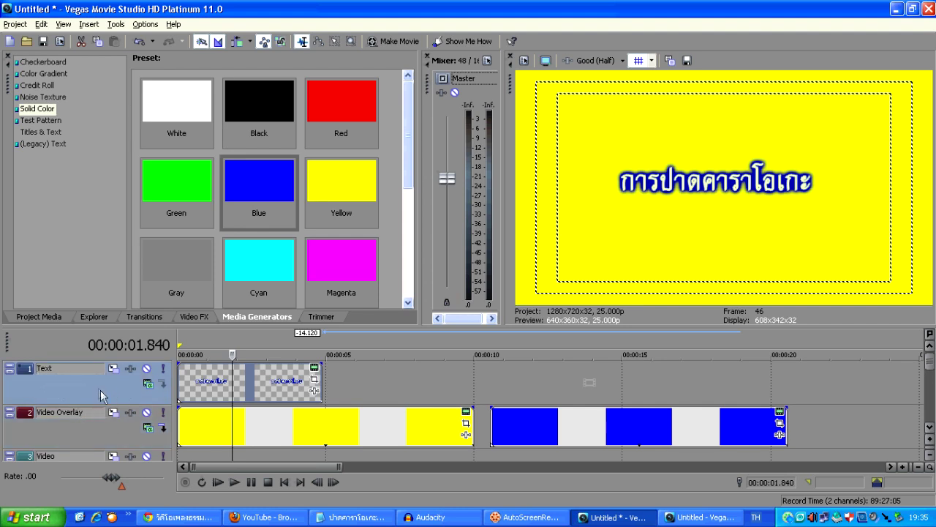
left_click(79, 437)
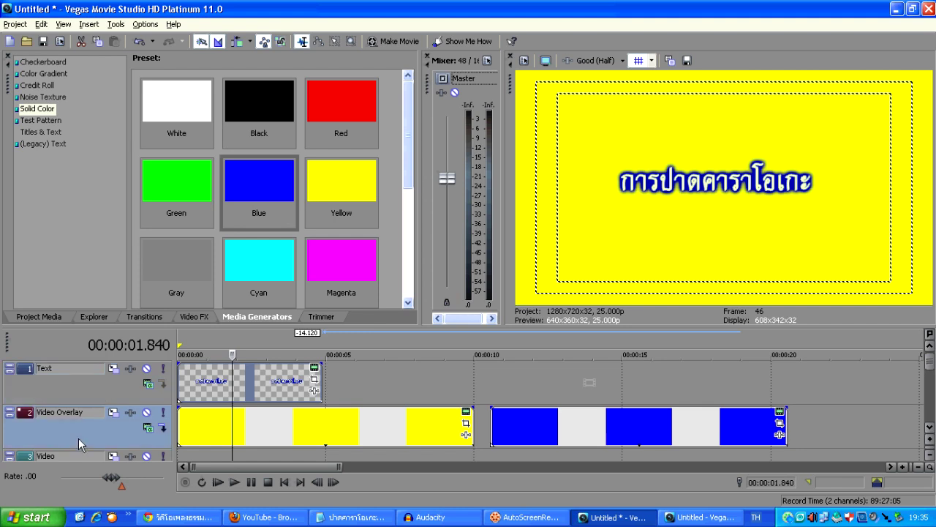
left_click(82, 389)
left_click(229, 393)
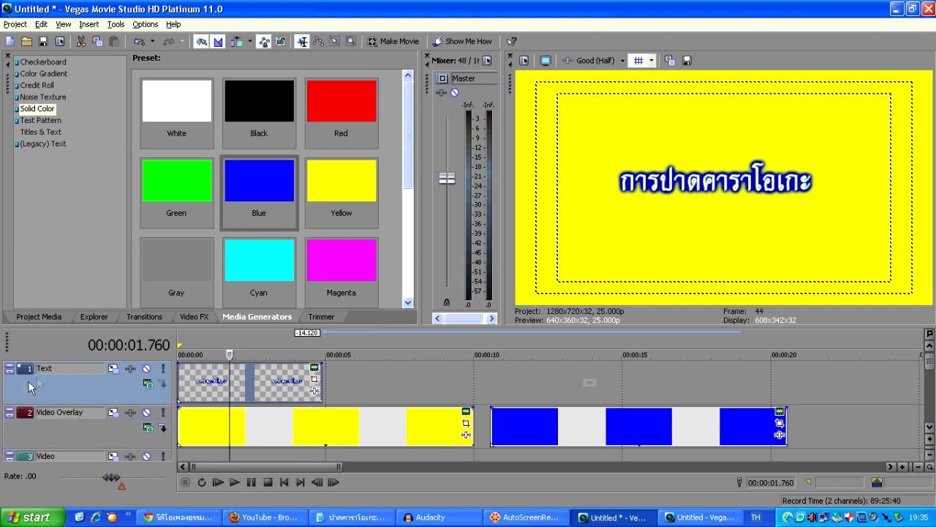
left_click(234, 378)
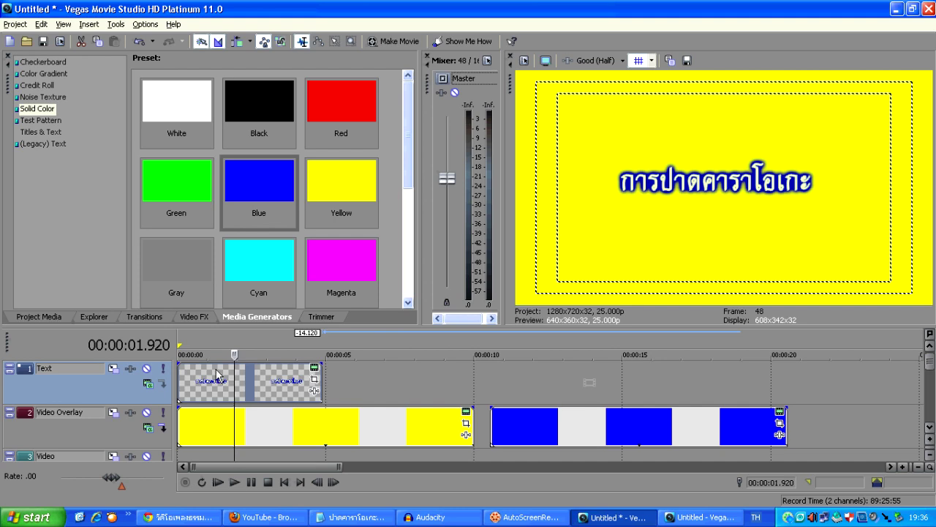
Examine the title event's Event Pan/Crop settings, including Keyframe interpolation, and close them.
left_click(315, 380)
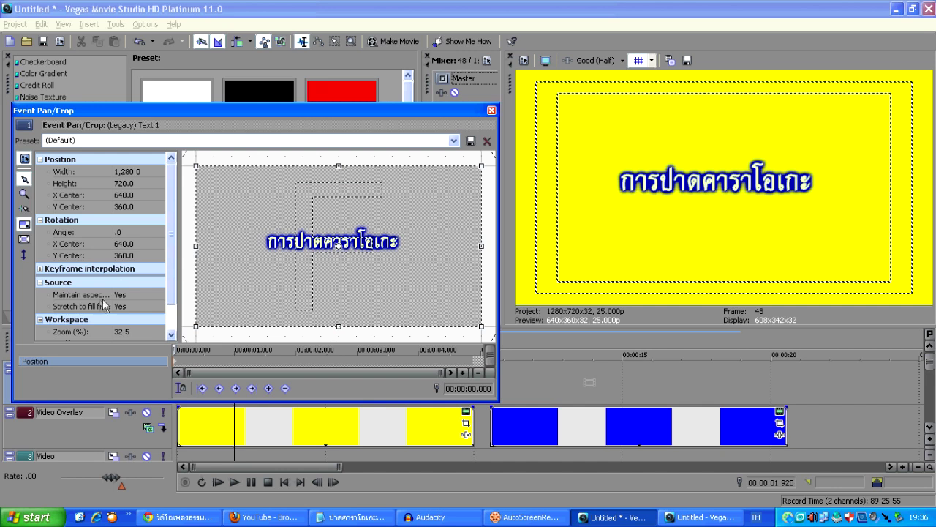
left_click(40, 268)
left_click(40, 268)
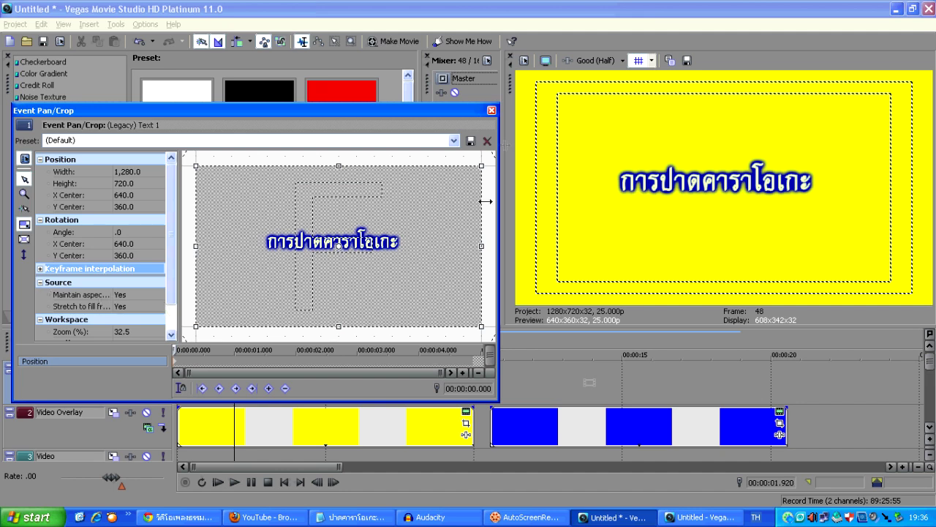
left_click(490, 112)
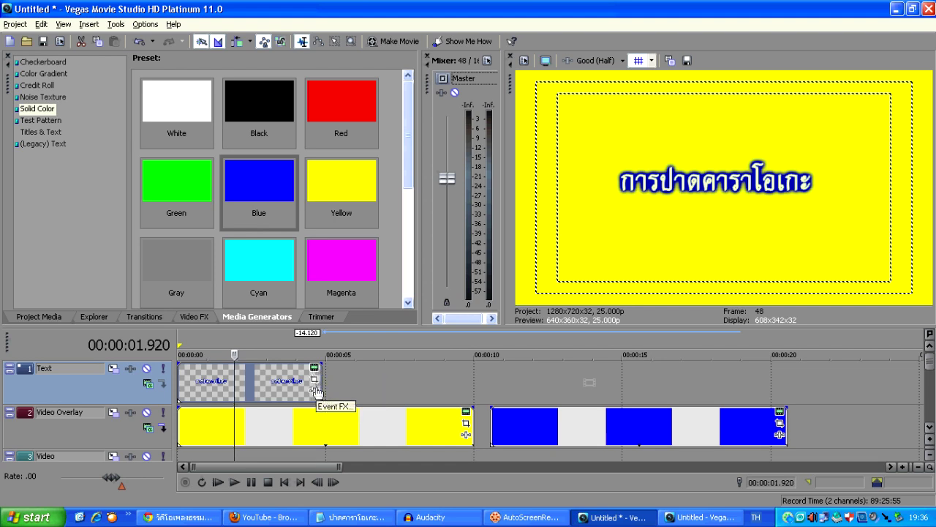
In the title event's Event Pan/Crop settings, set Stretch to fill frame to No and turn off Lock Aspect Ratio.
left_click(314, 381)
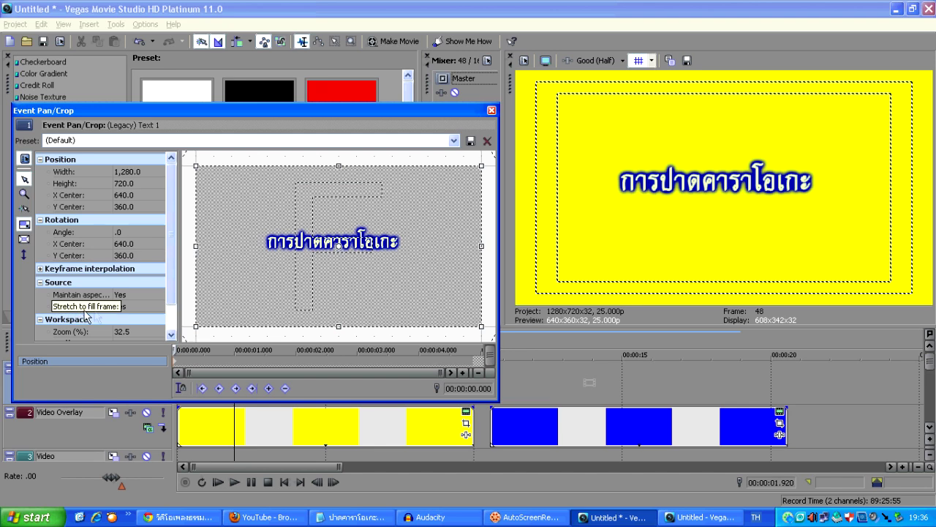
left_click(158, 307)
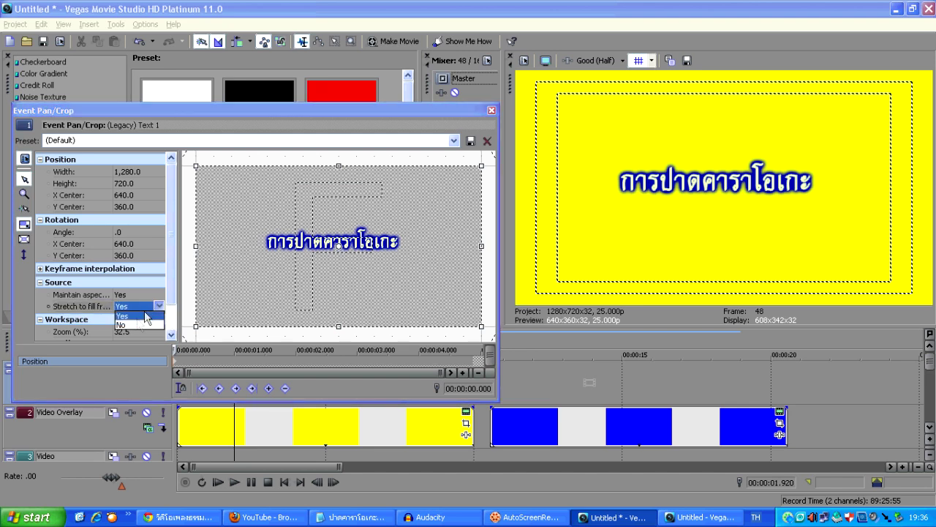
left_click(130, 326)
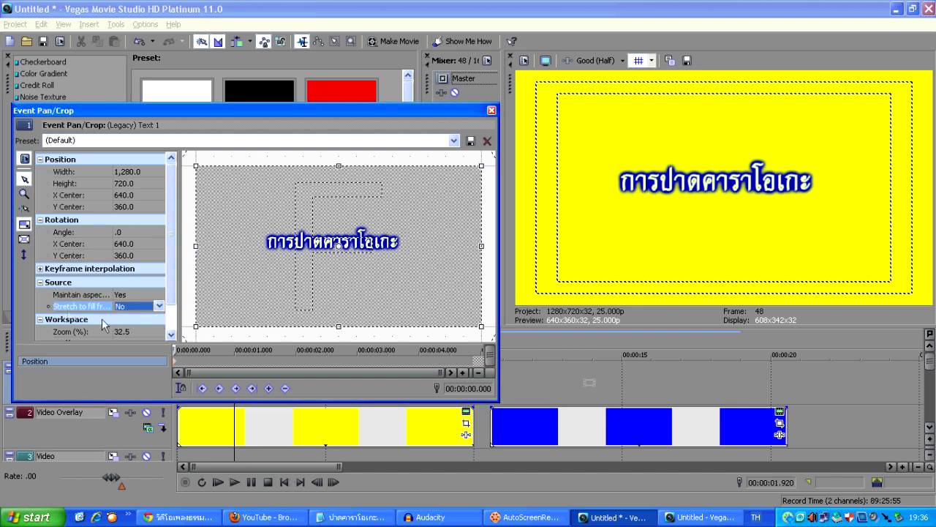
left_click(26, 226)
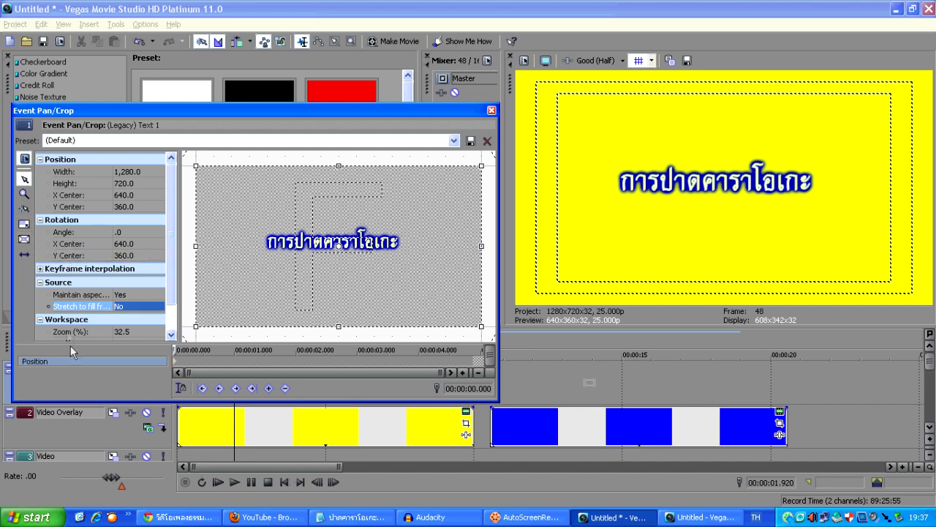
left_click(491, 110)
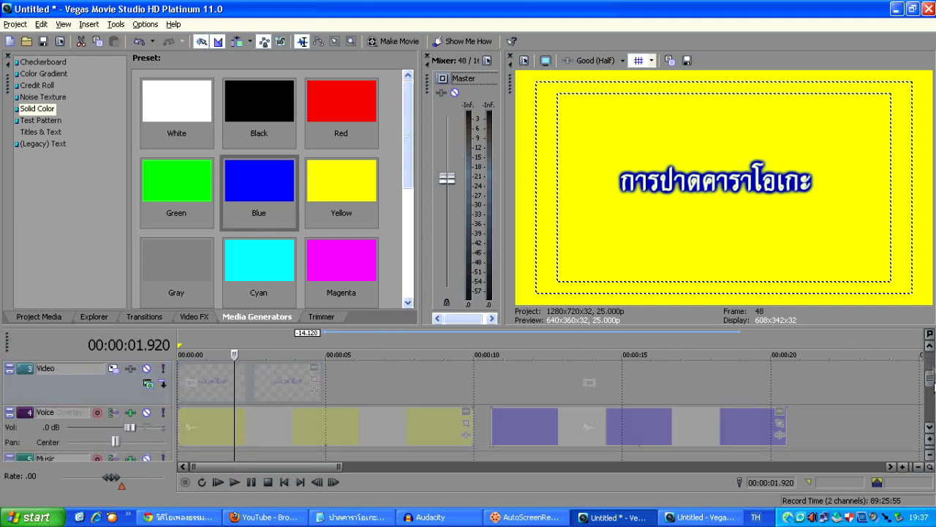
Duplicate the Text track together with its title event.
left_click(274, 388)
left_click(241, 389)
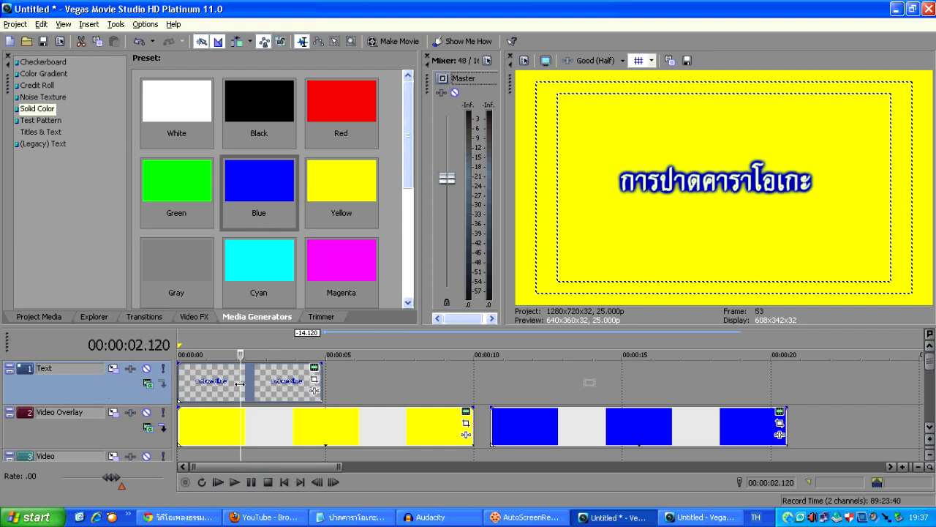
right_click(108, 385)
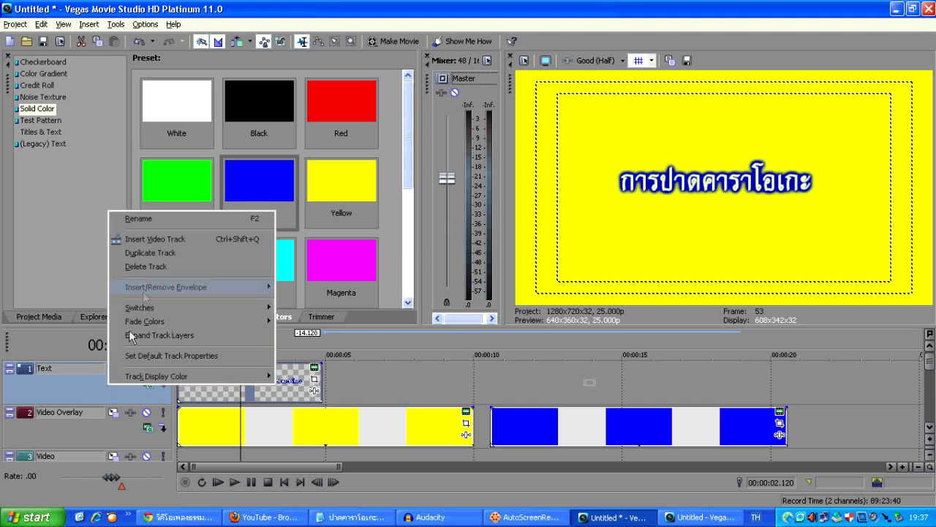
left_click(143, 253)
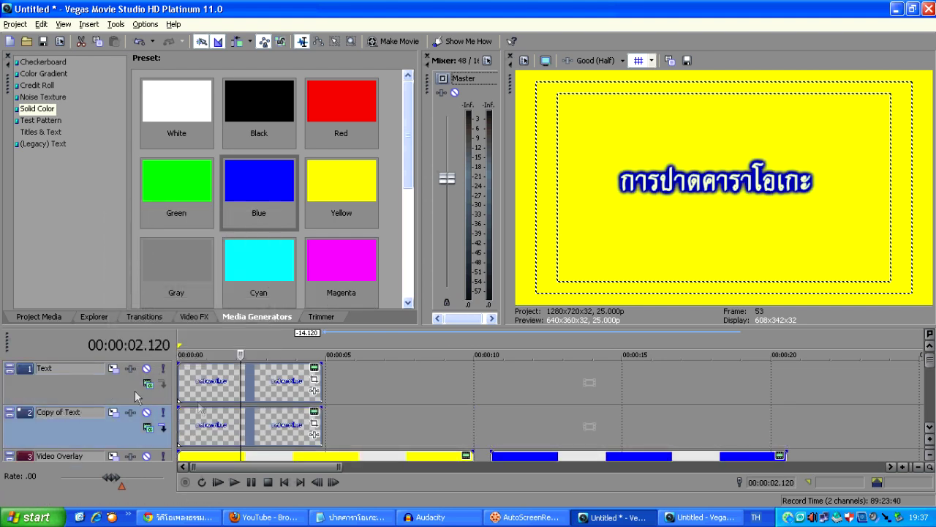
Shift the title event on the Copy of Text track about 3.4 seconds later.
left_click(229, 384)
left_click(262, 384)
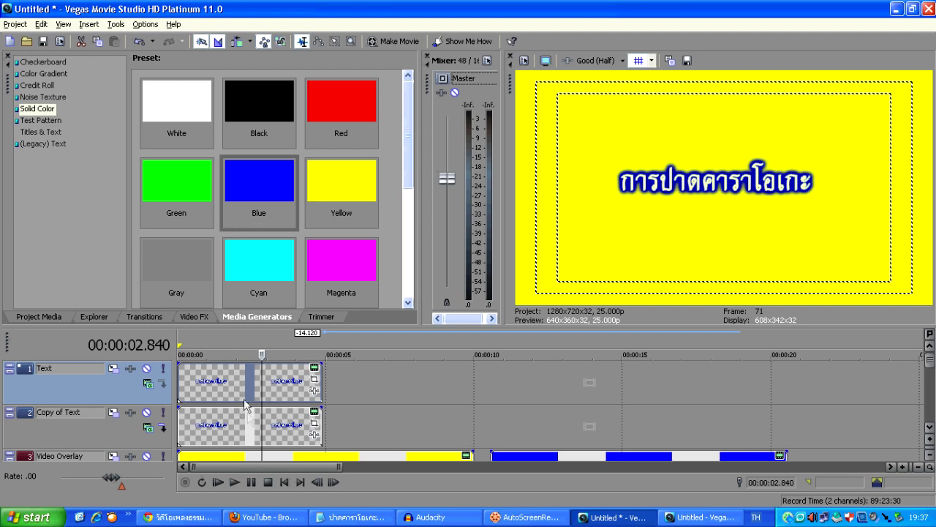
left_click(244, 410)
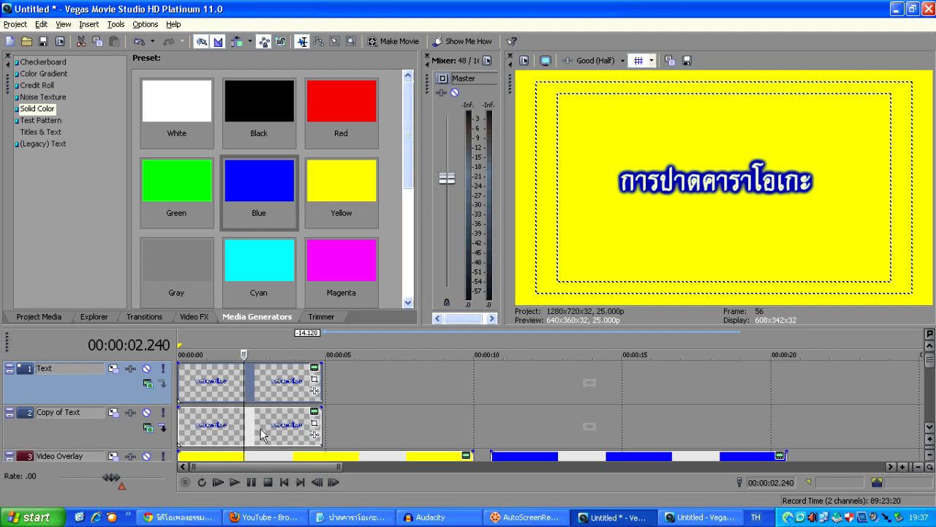
left_click(260, 433)
left_click_drag(259, 433, 362, 433)
left_click(234, 388)
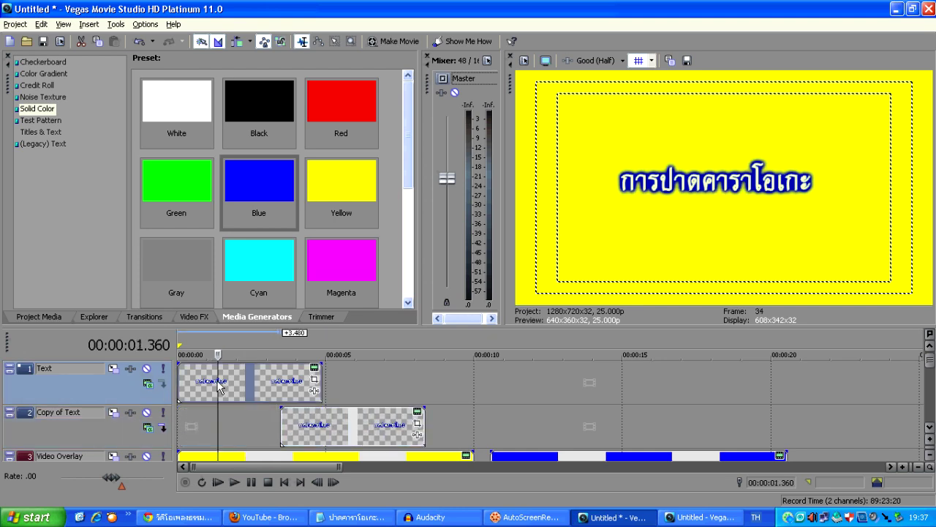
left_click(242, 383)
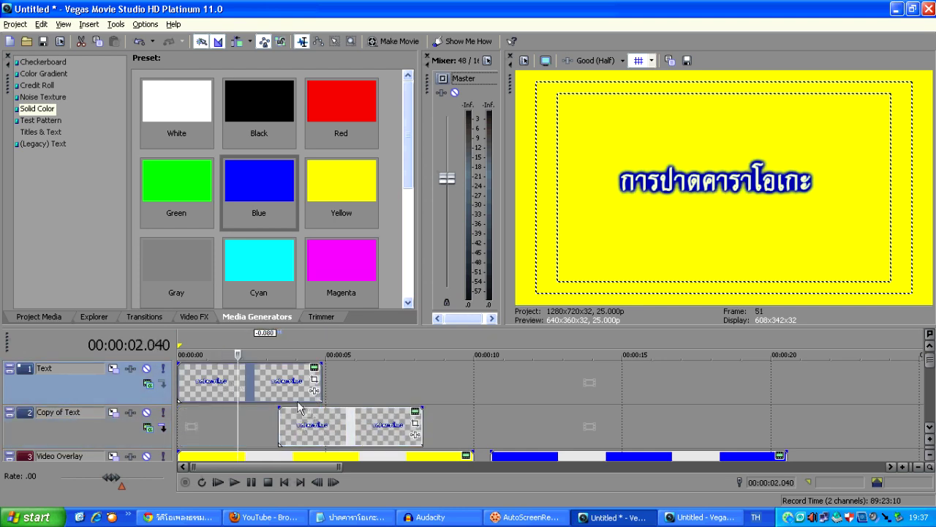
Move the copied title event back to the start of the timeline, aligned with the original title.
left_click(322, 423)
left_click_drag(365, 424, 265, 415)
left_click(266, 382)
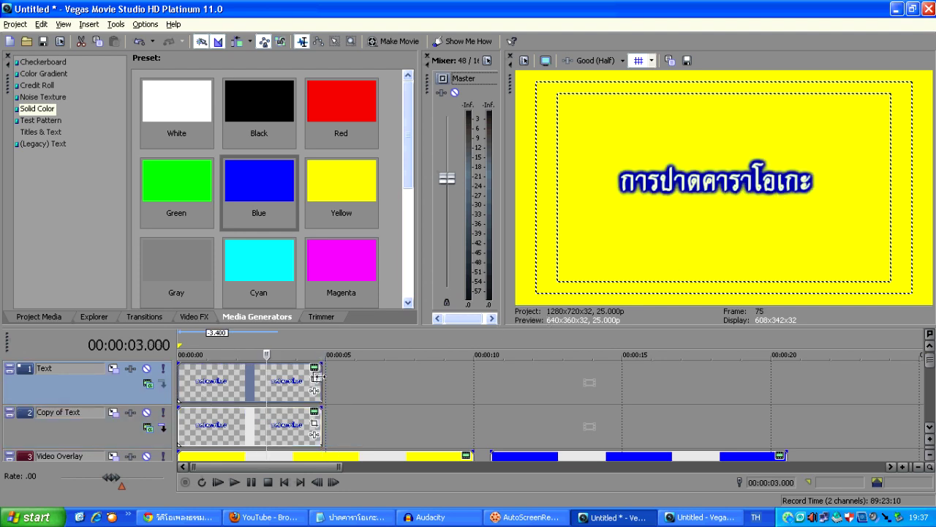
Place the copied title's text lower in the frame in Free Form at about X -.044, Y .339, and close its settings.
left_click(315, 414)
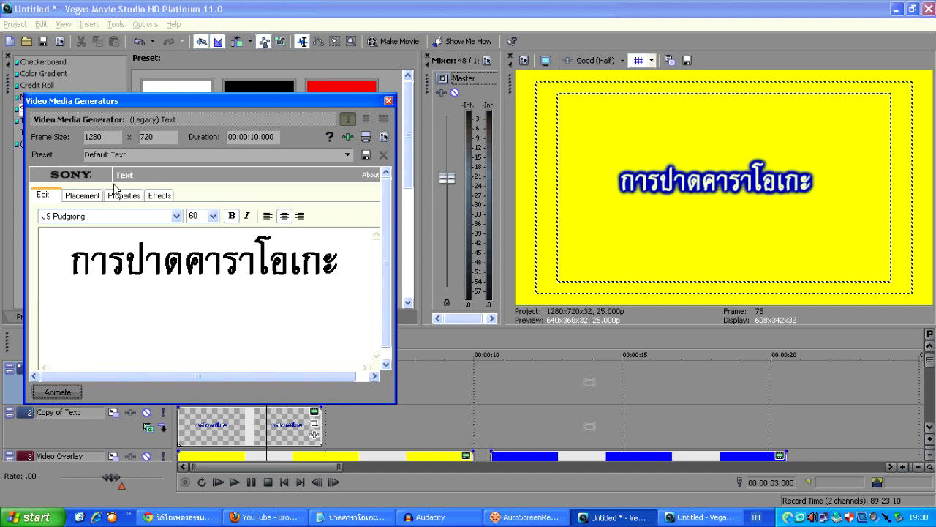
left_click(84, 196)
left_click_drag(138, 301, 135, 320)
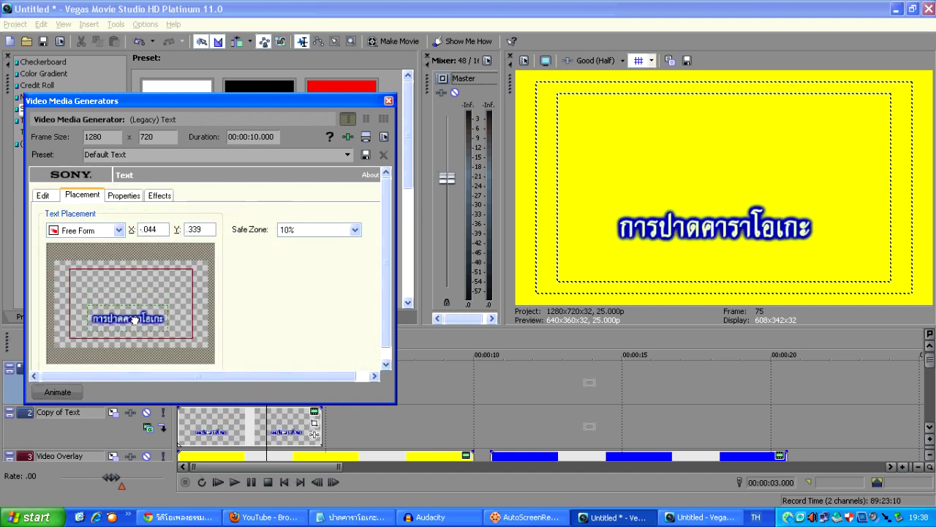
left_click(388, 100)
left_click(244, 391)
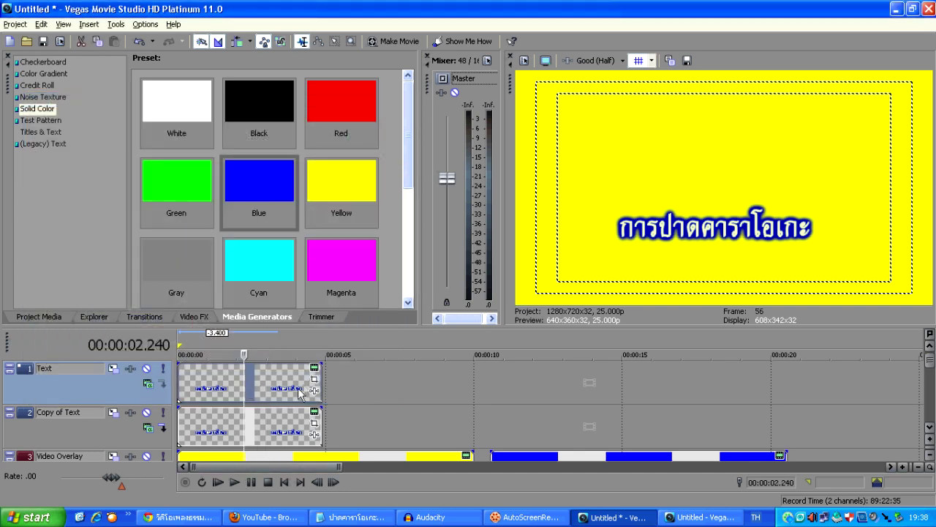
Move the Text track's title event 4.88 seconds later and lower its text to about Y .434 in Free Form.
left_click_drag(286, 393, 433, 393)
left_click(430, 392)
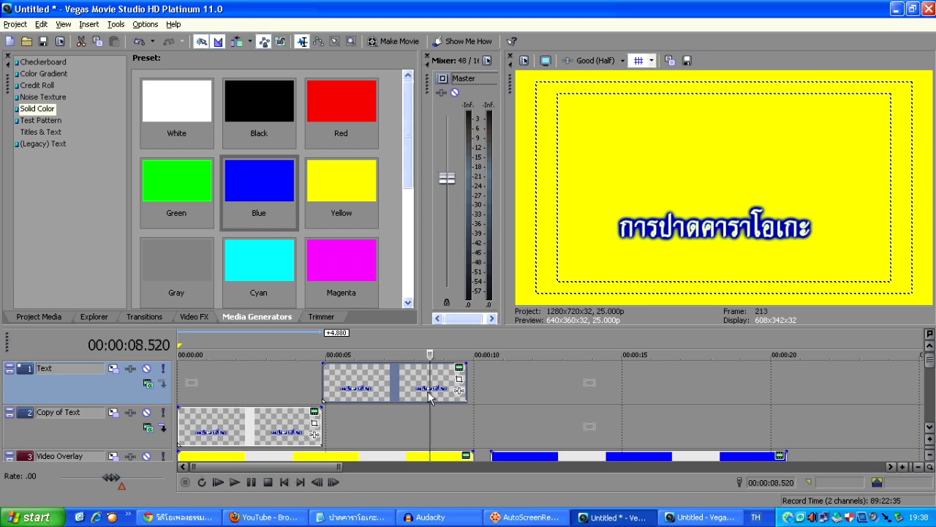
left_click(460, 368)
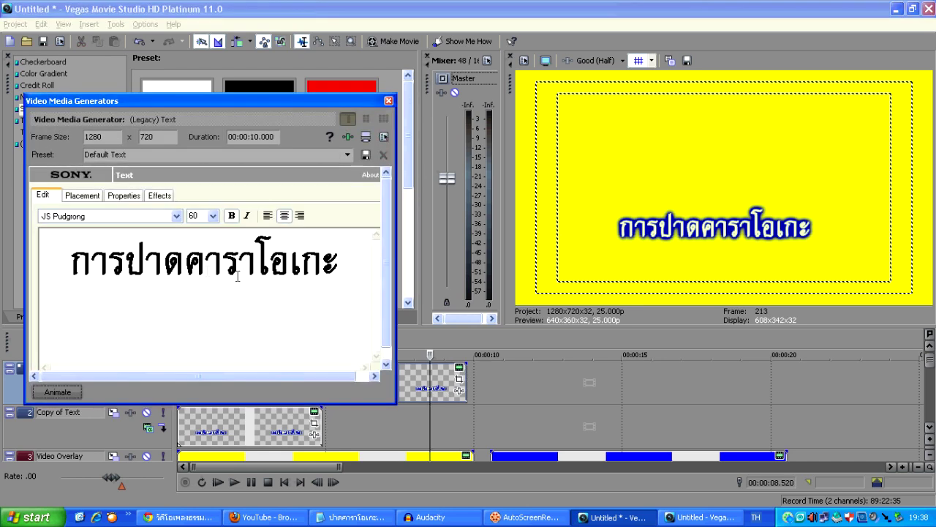
left_click(82, 196)
left_click_drag(139, 324, 140, 326)
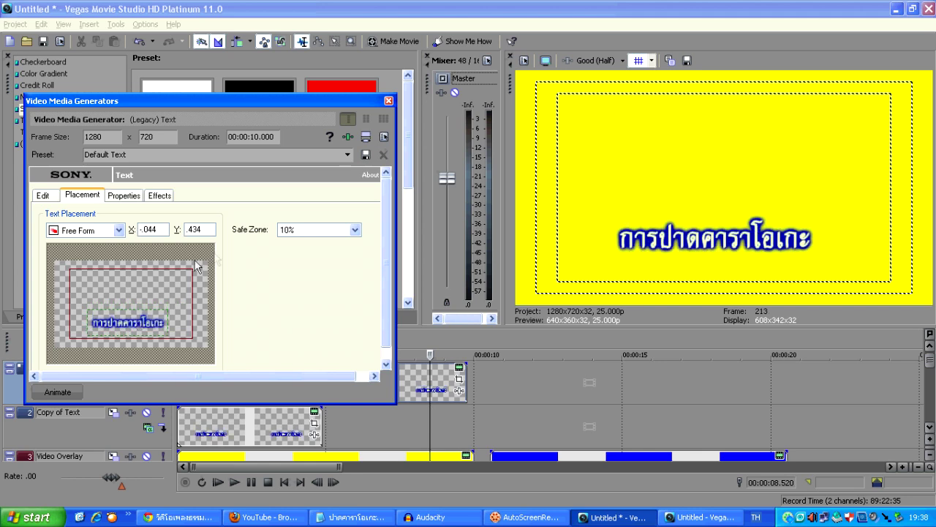
left_click(388, 101)
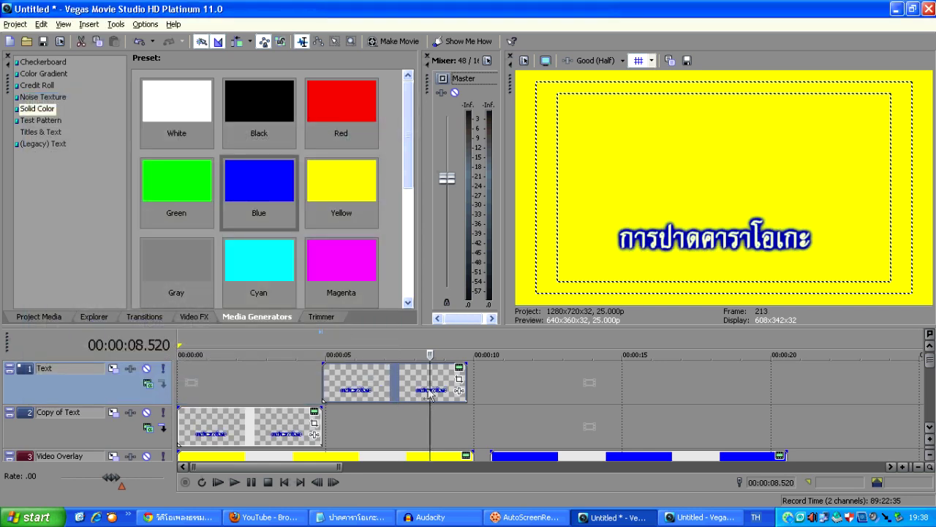
Replace the Text track's title event with a pasted new copy of the source media, starting about 0.9 seconds into the timeline.
left_click_drag(424, 397, 248, 410)
left_click(217, 424)
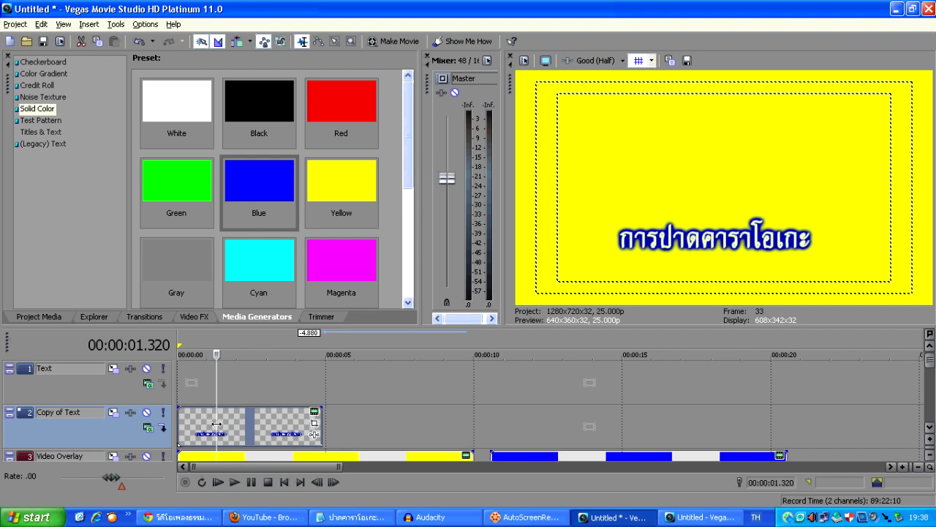
key("ctrl+v")
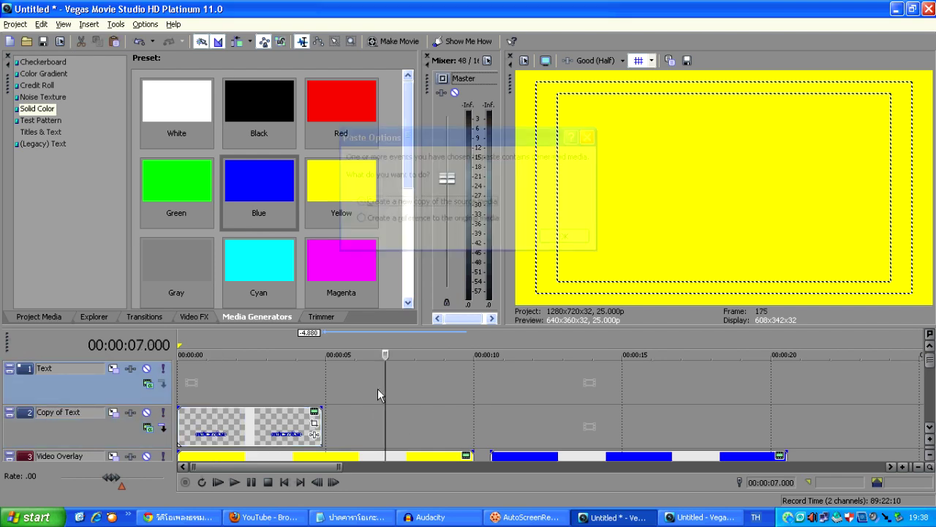
left_click(443, 234)
left_click_drag(443, 374, 265, 377)
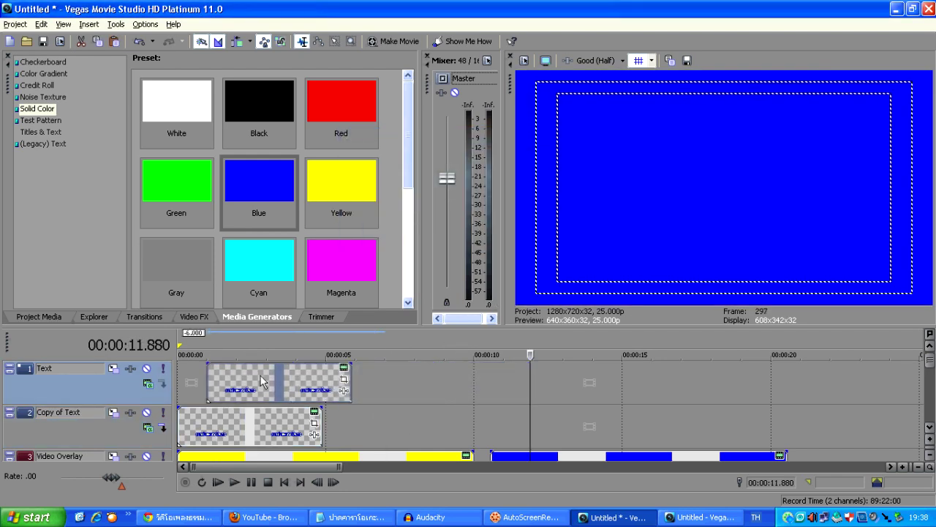
Place the text of the Text track's title in Free Form at about X -.044, Y .497, and close its settings.
left_click(273, 387)
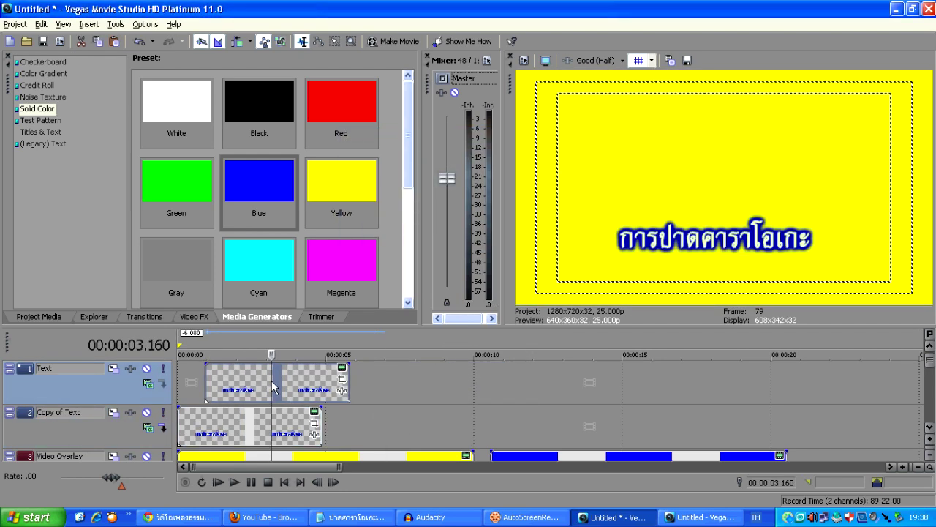
left_click(342, 378)
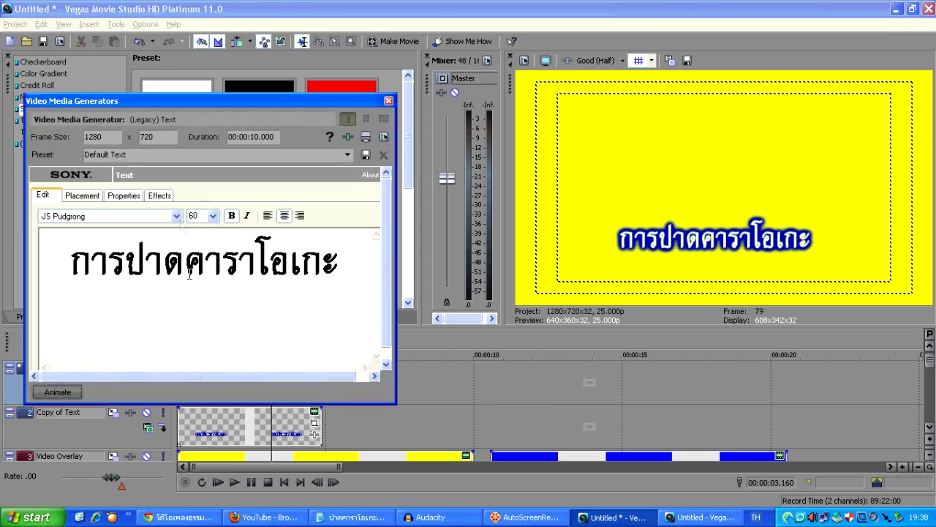
left_click(93, 198)
mouse_move(123, 324)
left_mouse_down()
mouse_move(122, 300)
mouse_move(123, 311)
left_mouse_up()
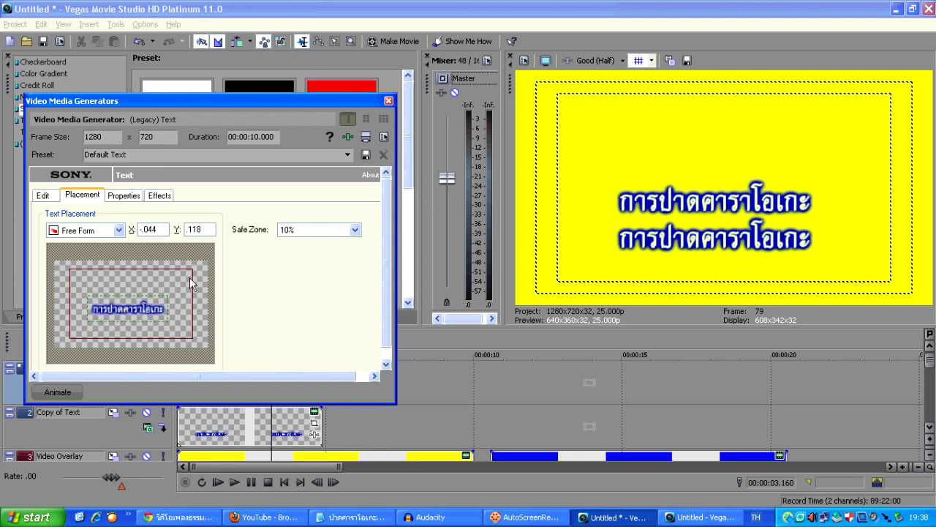
left_click_drag(137, 313, 137, 331)
left_click(388, 100)
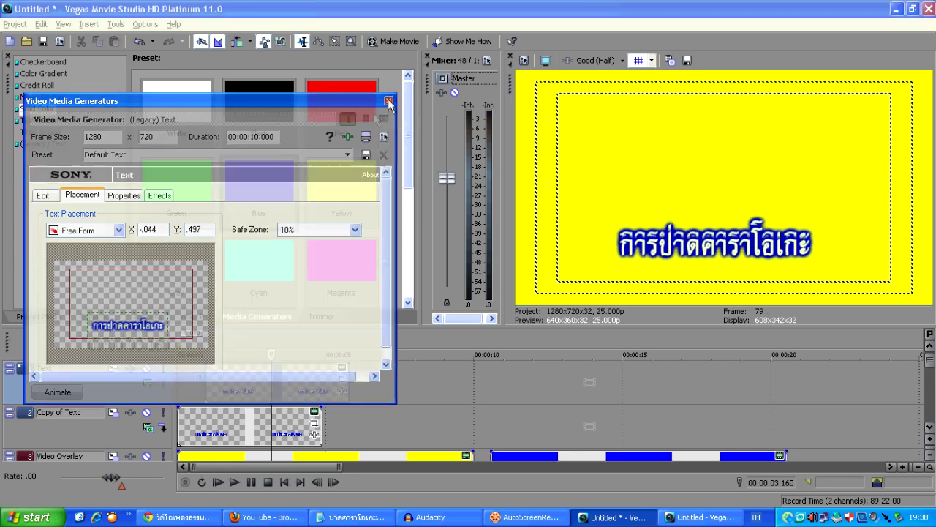
Lower the text of the Copy of Text track's title to about X -.044, Y .781, and close its settings.
left_click(245, 441)
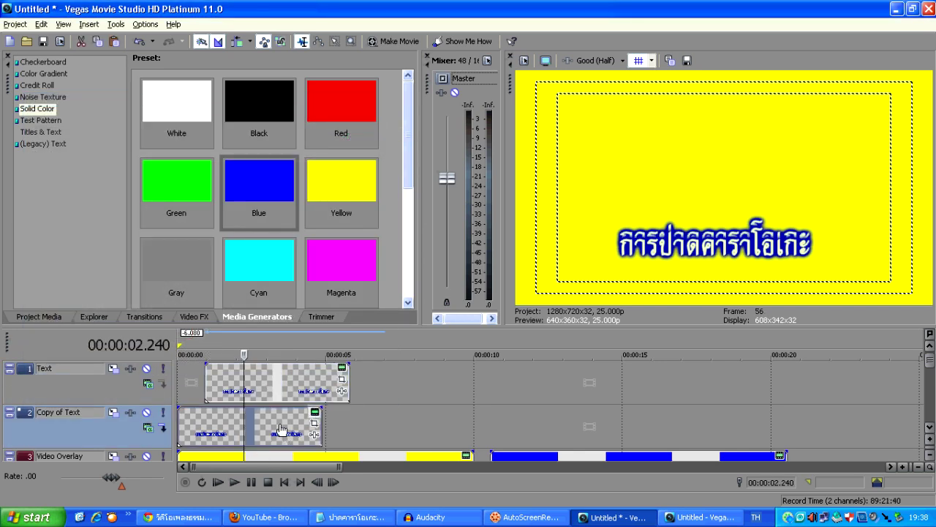
double_click(282, 425)
left_click(82, 196)
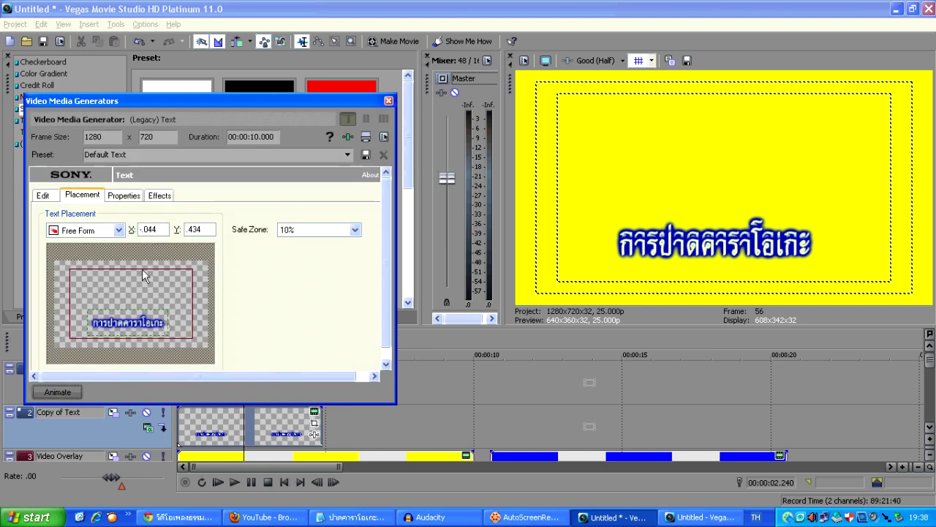
left_click_drag(131, 330, 132, 341)
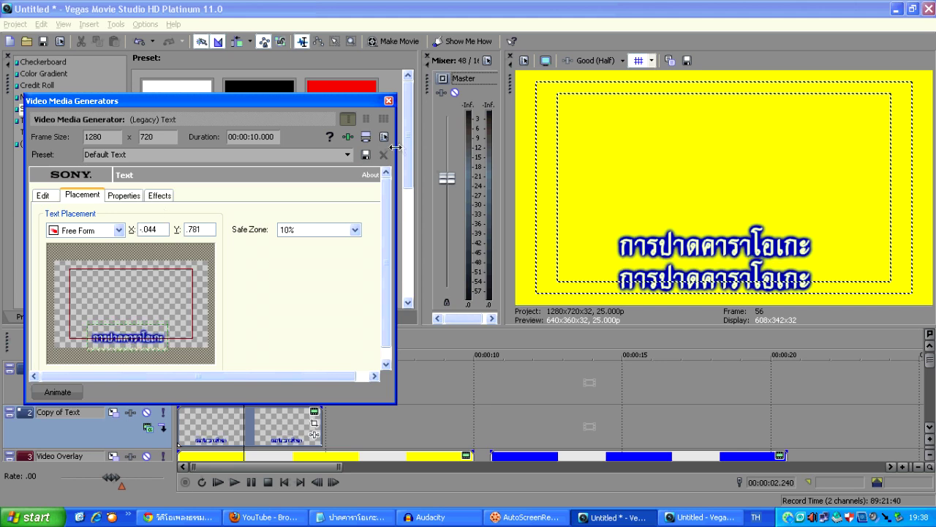
left_click(389, 100)
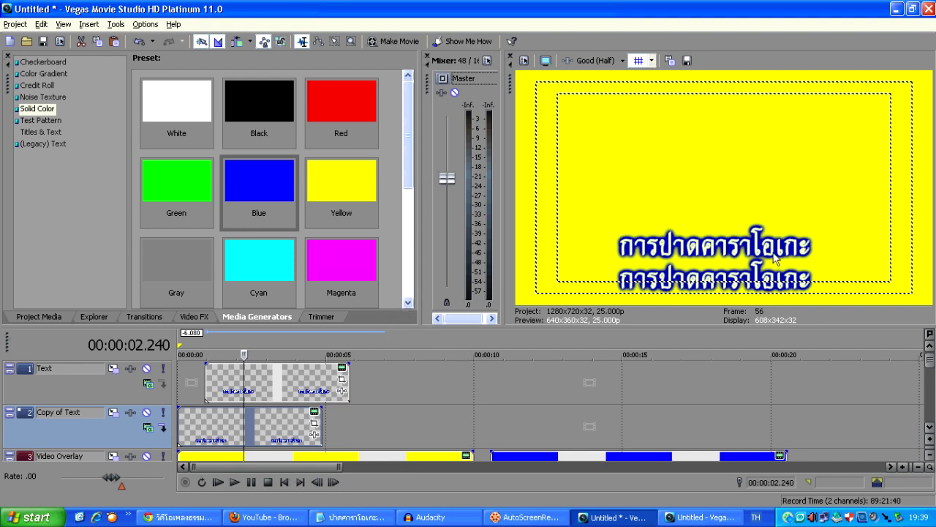
Open the text of the Text track's title event for editing.
left_click(298, 384)
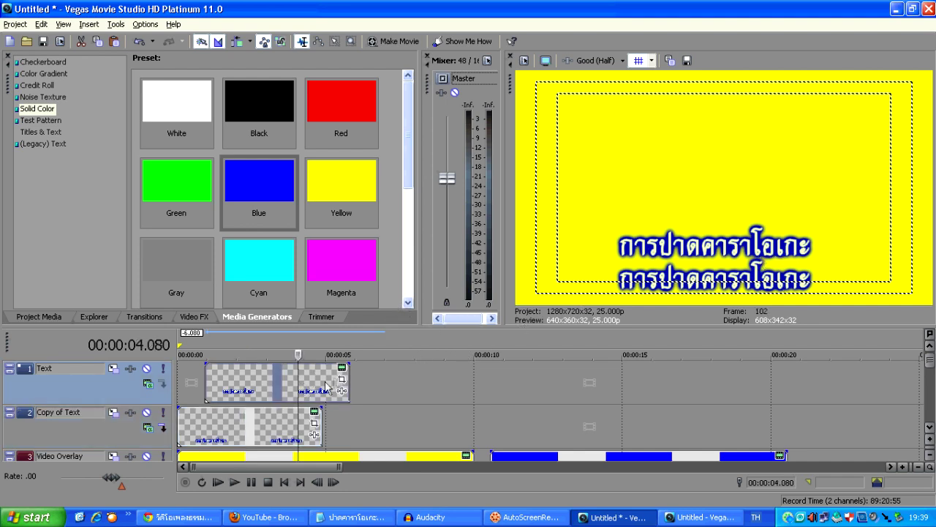
left_click(342, 379)
left_click(232, 286)
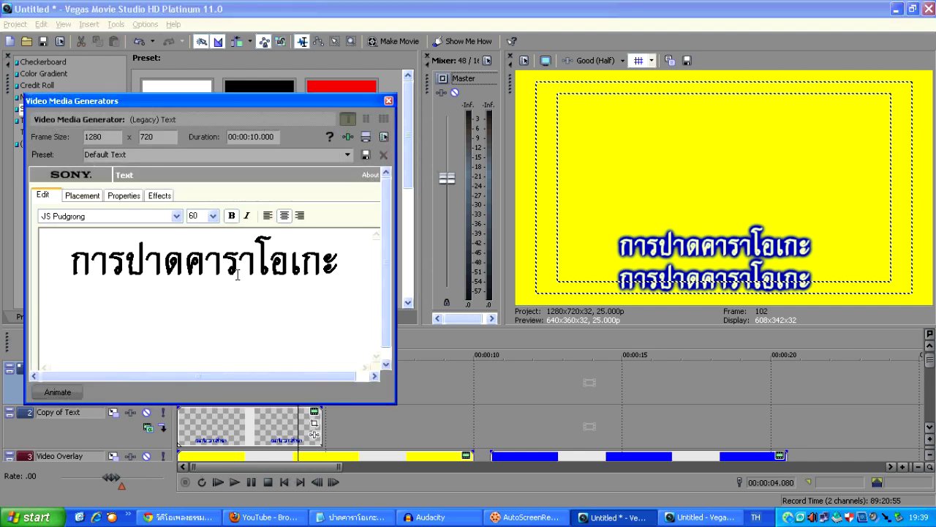